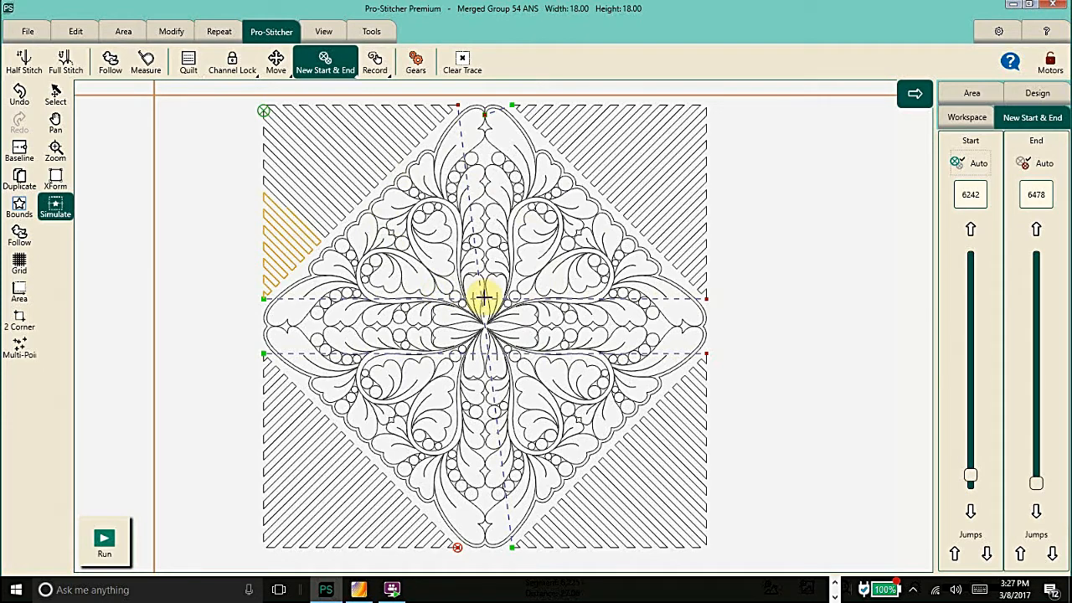
pyautogui.click(295, 187)
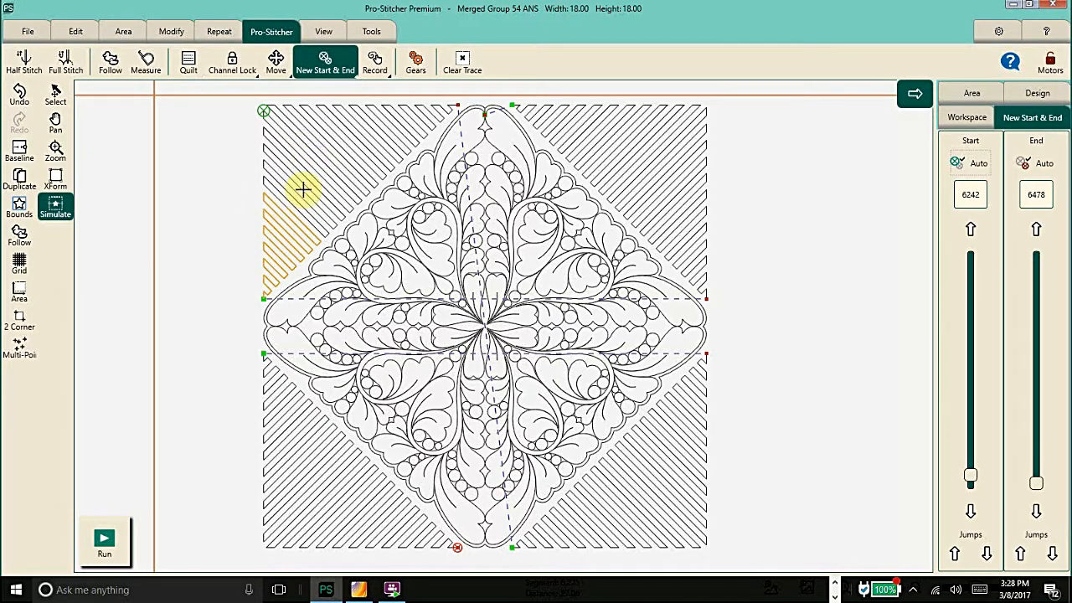
pyautogui.click(302, 189)
pyautogui.click(302, 189)
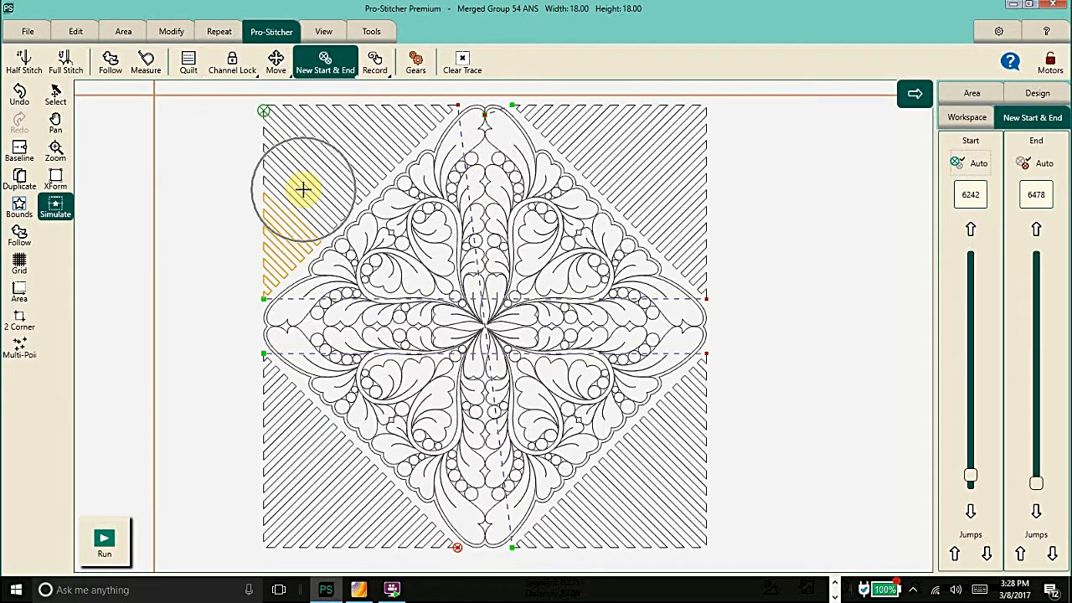
pyautogui.click(302, 189)
pyautogui.click(302, 189)
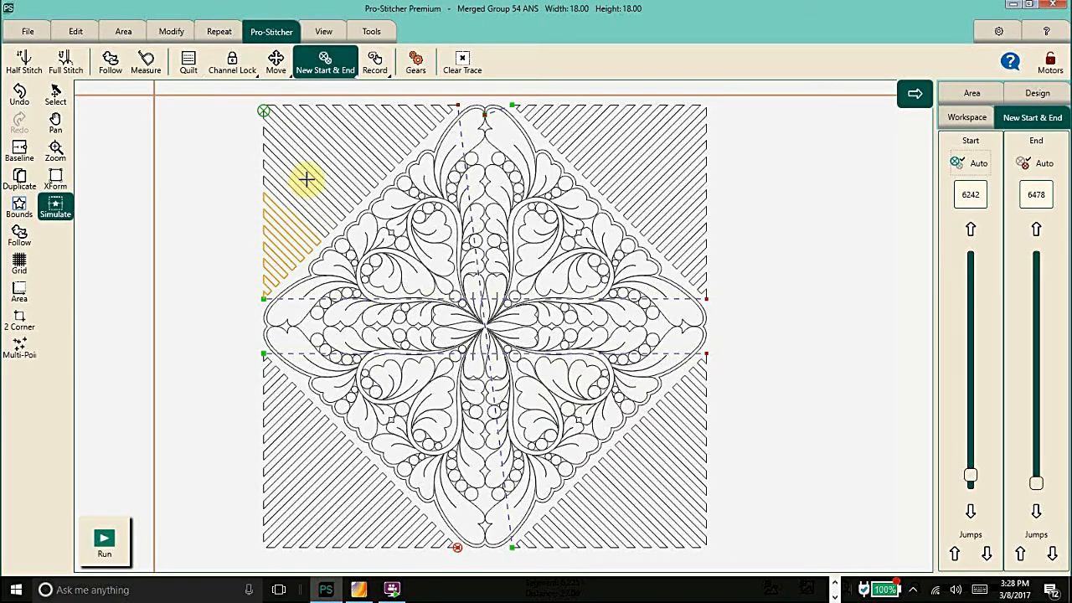
# Step: Cycle the start point through the design's jumps and set it to 6197, the first stitch of the upper-left triangle
pyautogui.click(319, 58)
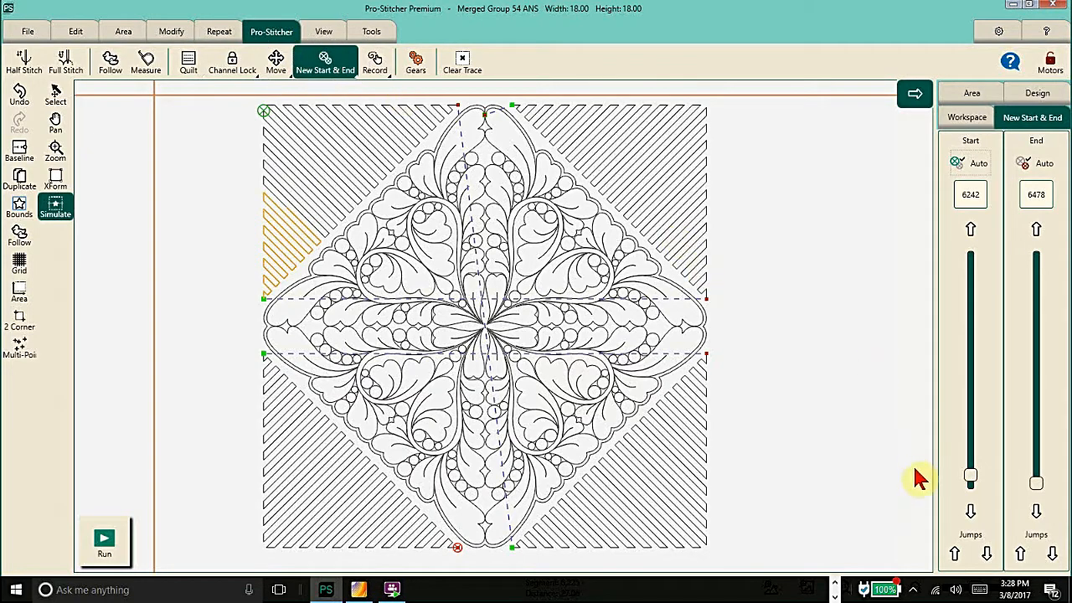
pyautogui.click(986, 556)
pyautogui.click(986, 555)
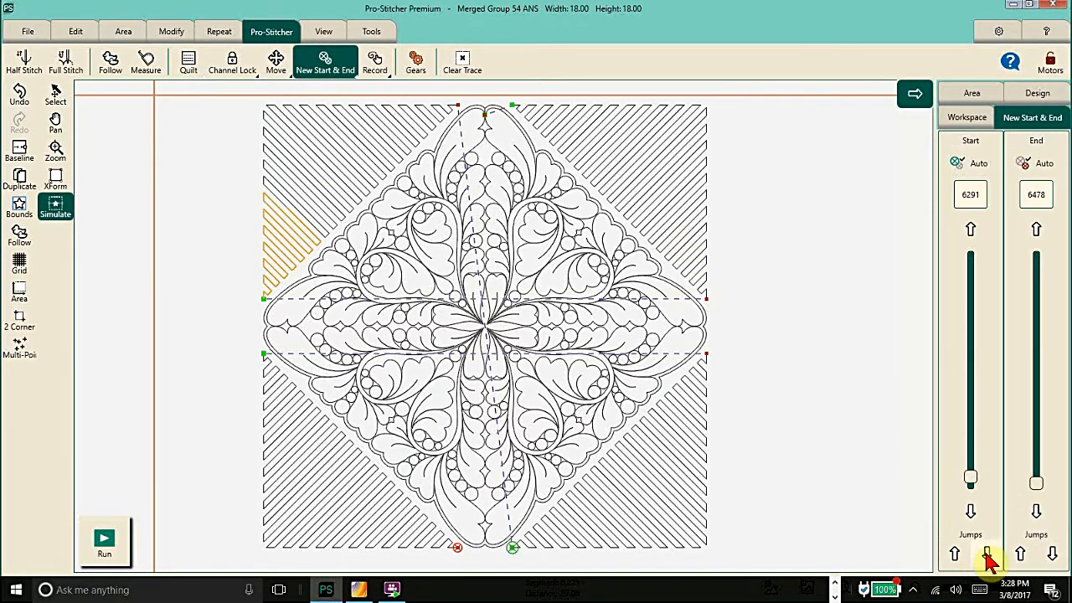
pyautogui.click(987, 555)
pyautogui.click(986, 556)
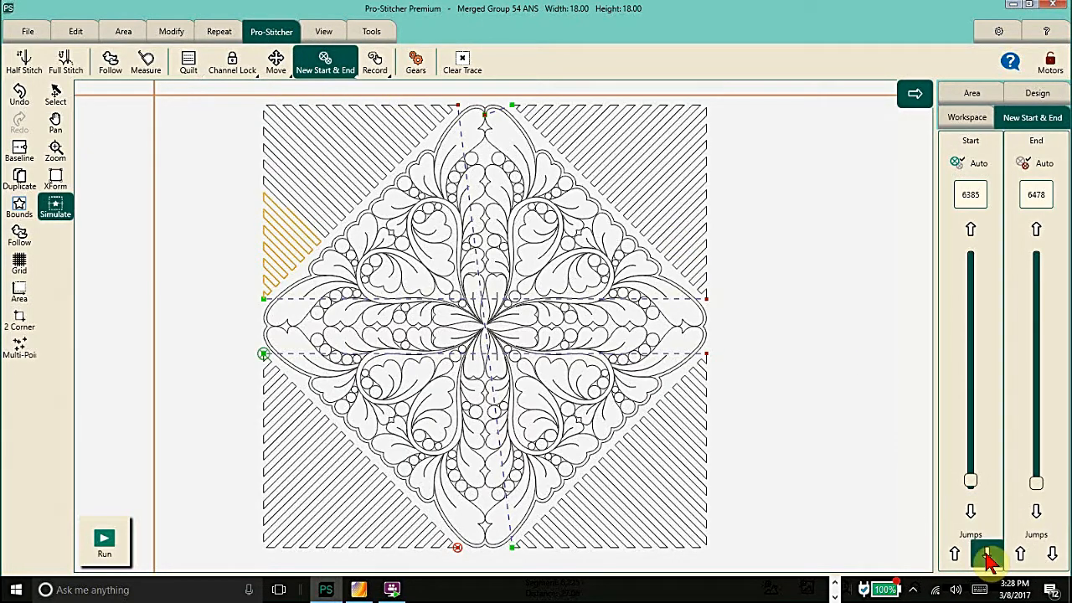
pyautogui.click(955, 555)
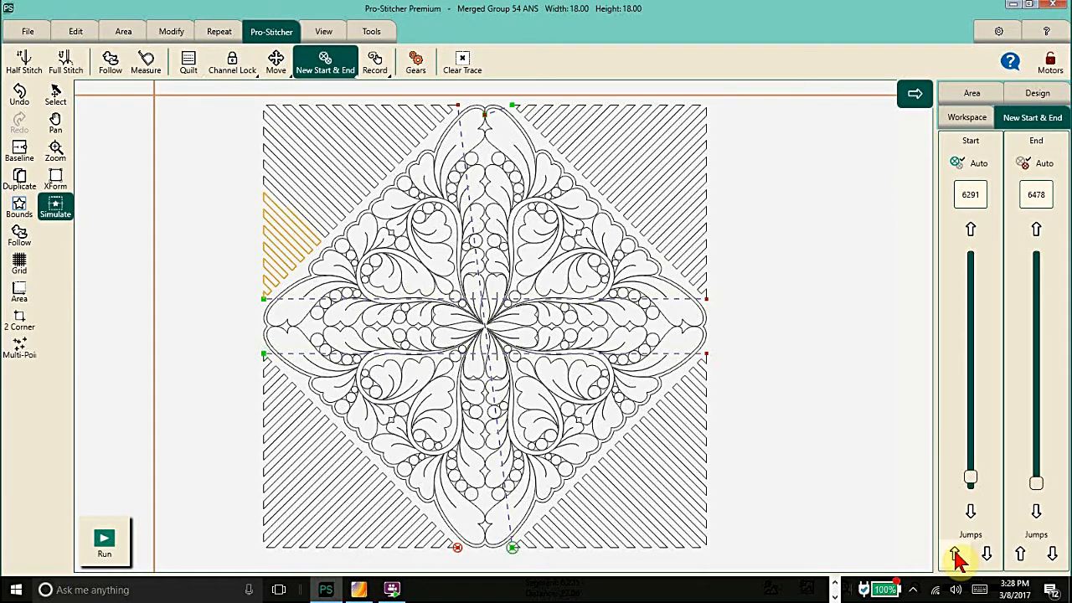
pyautogui.click(956, 555)
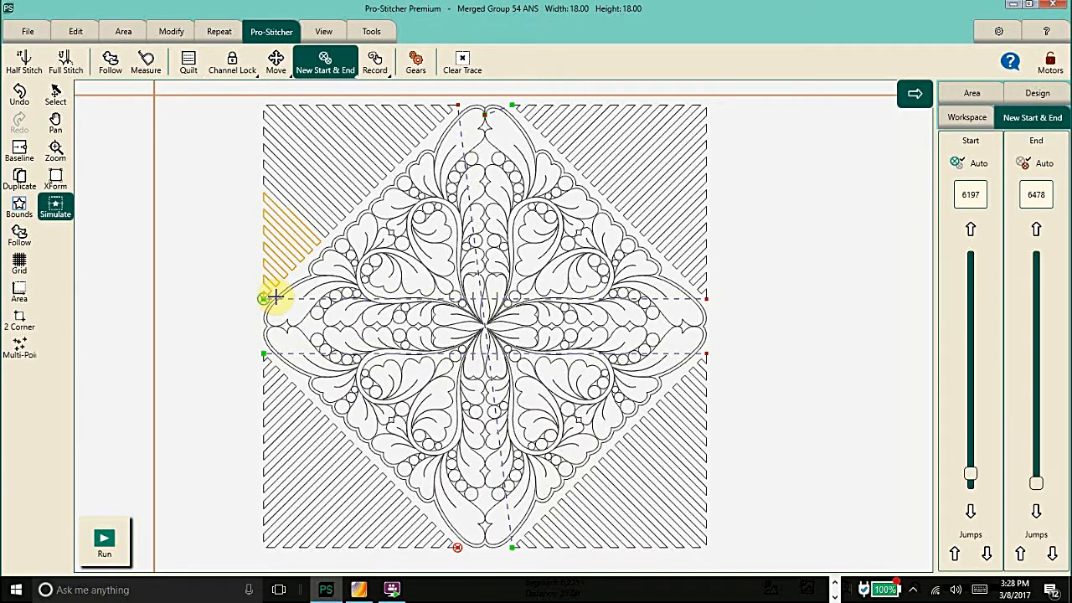
# Step: Run the design from the new start point and pause the stitching partway through the upper-left triangle
pyautogui.click(103, 554)
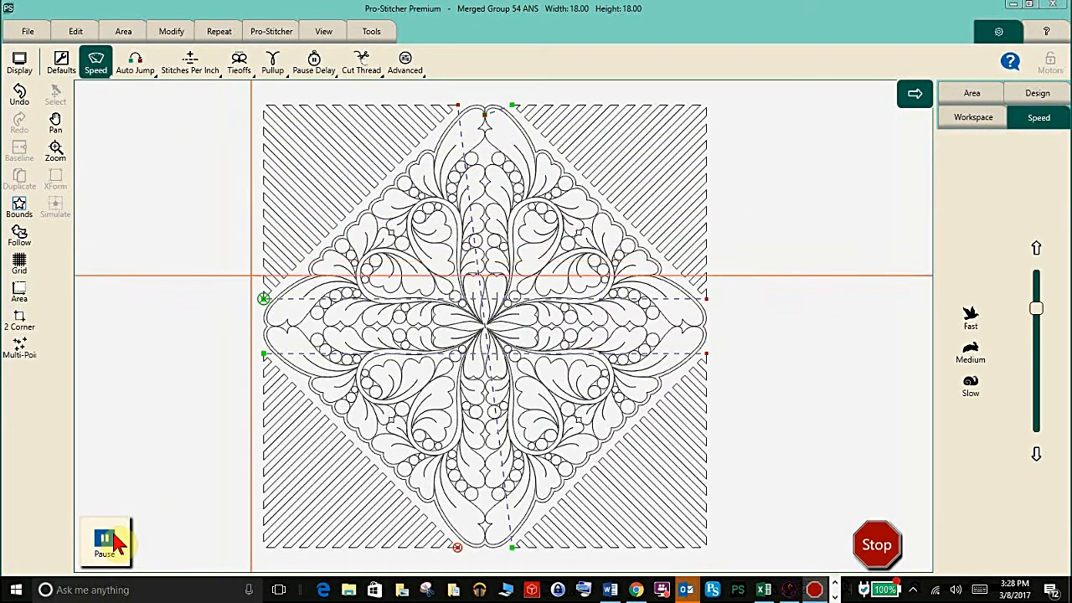
pyautogui.click(111, 549)
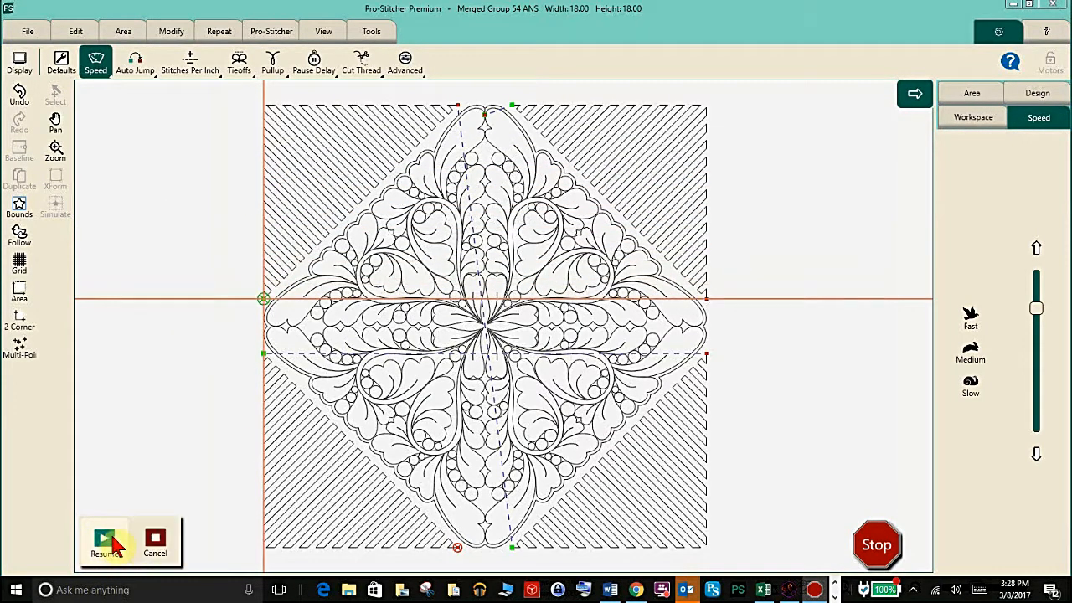
pyautogui.click(101, 545)
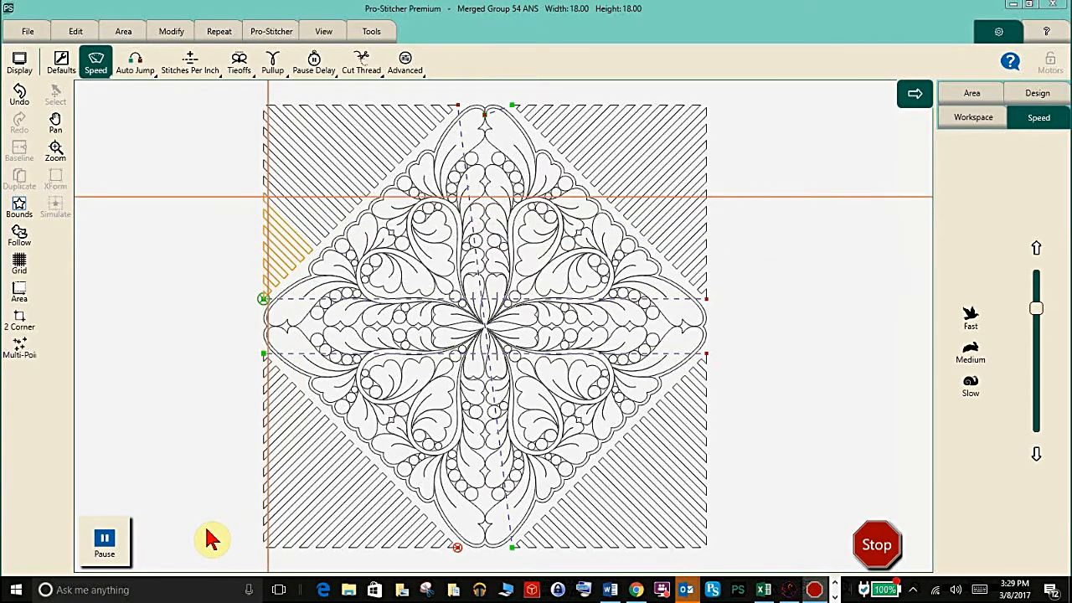
pyautogui.click(105, 544)
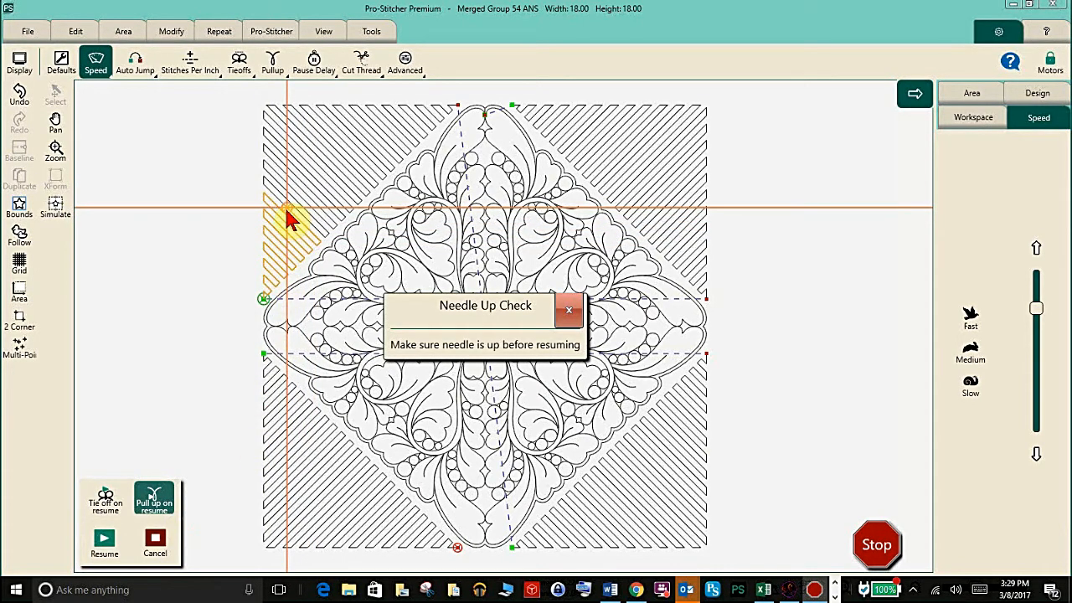
pyautogui.click(287, 217)
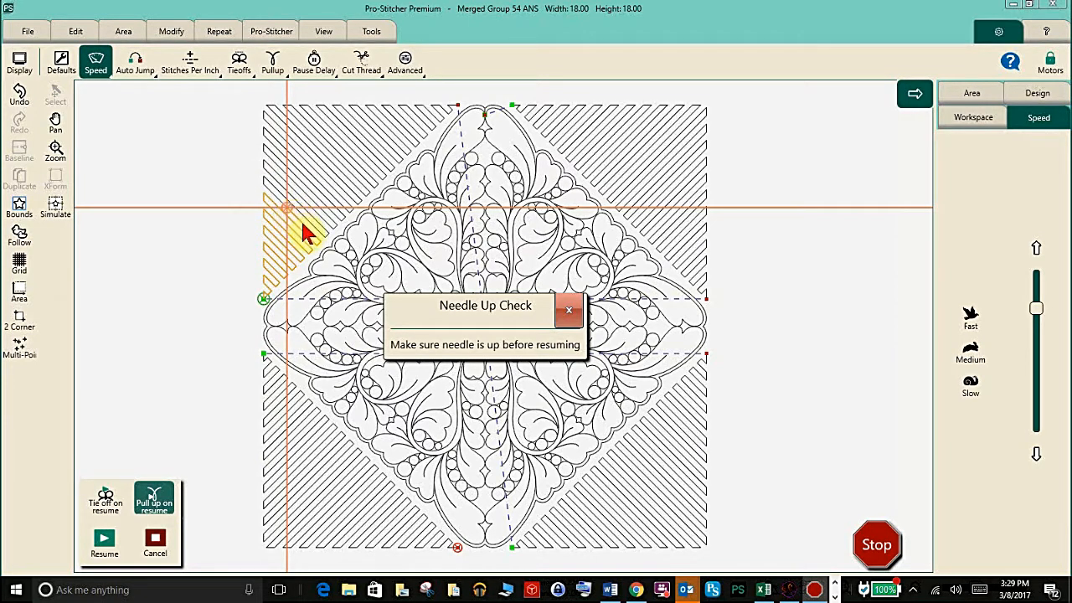
pyautogui.click(305, 235)
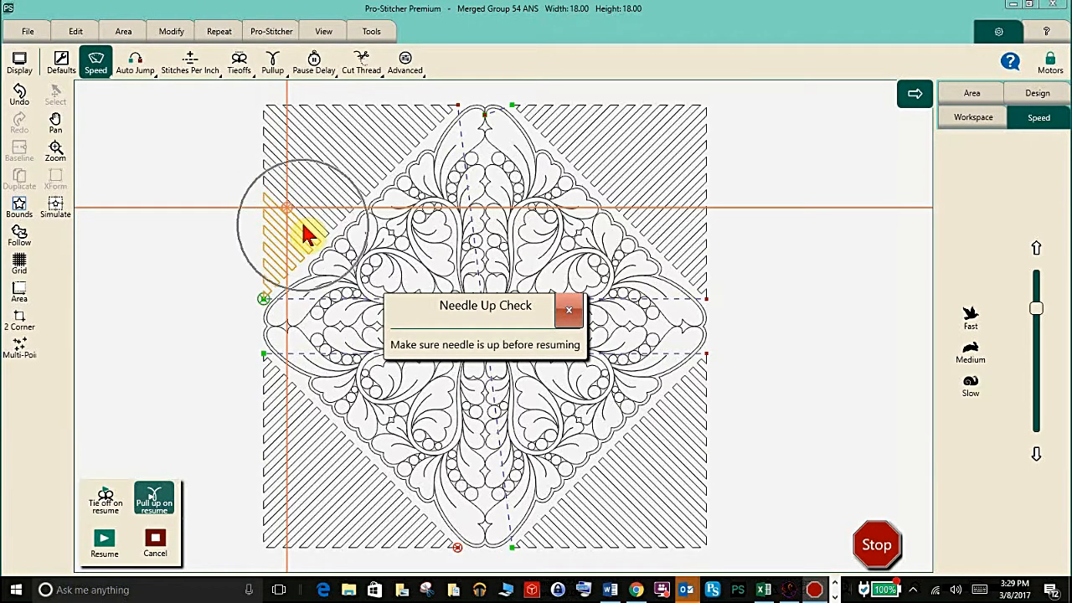
pyautogui.click(306, 234)
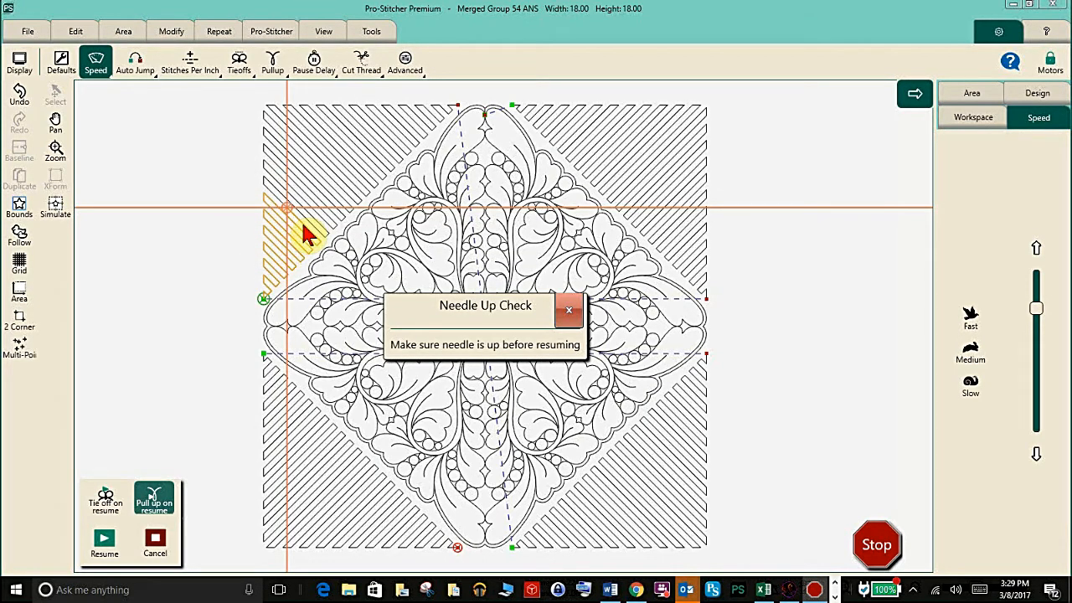
pyautogui.click(167, 500)
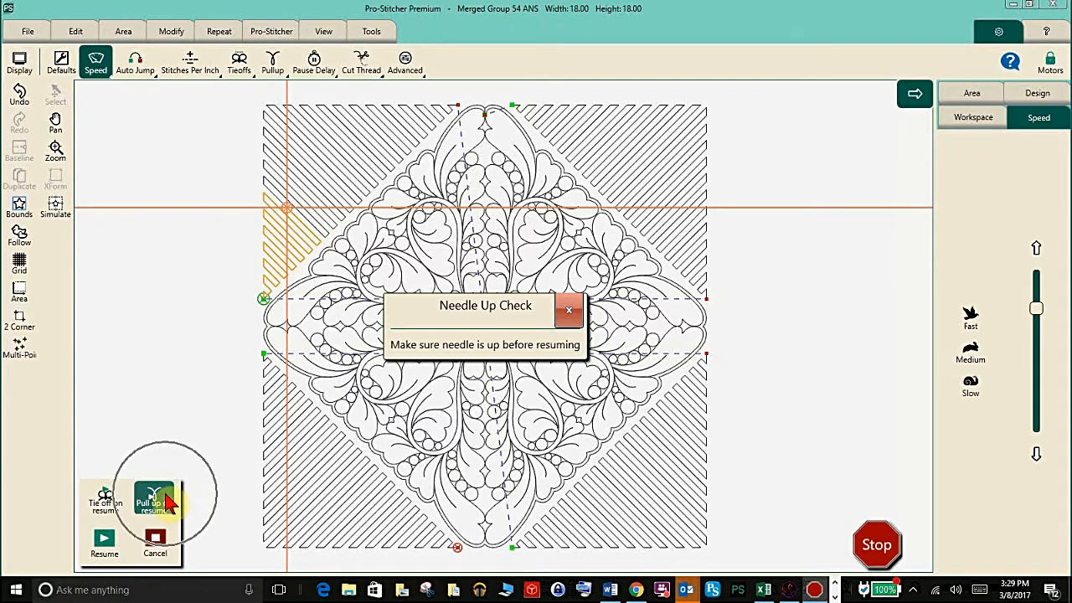
# Step: Simulate the needle beside the stitched lines of the upper-left triangle and automatically set the new start point there, at 6224
pyautogui.click(54, 209)
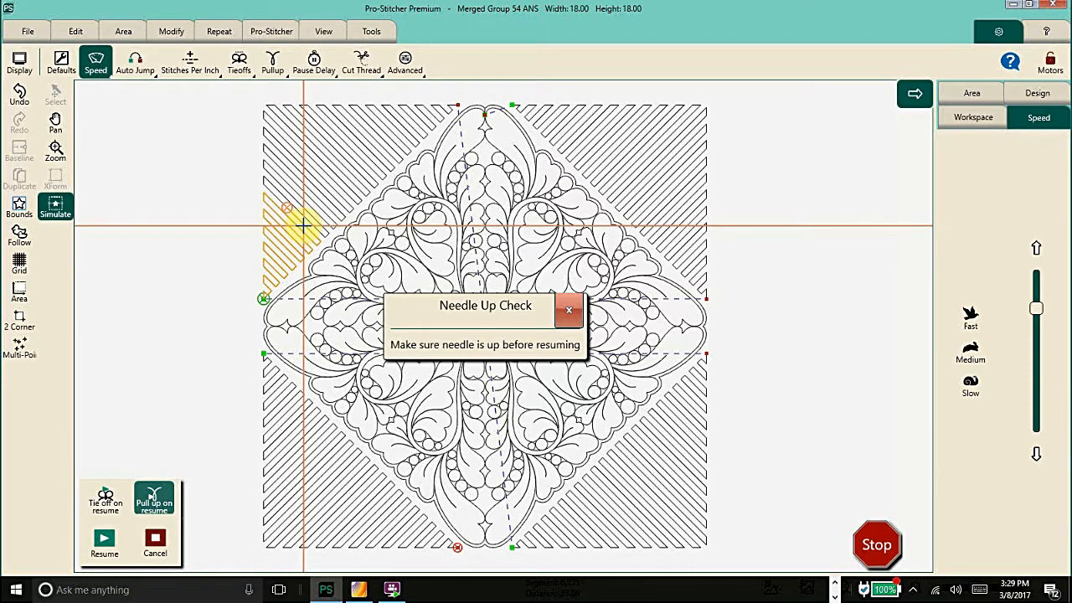
pyautogui.click(270, 31)
pyautogui.click(324, 62)
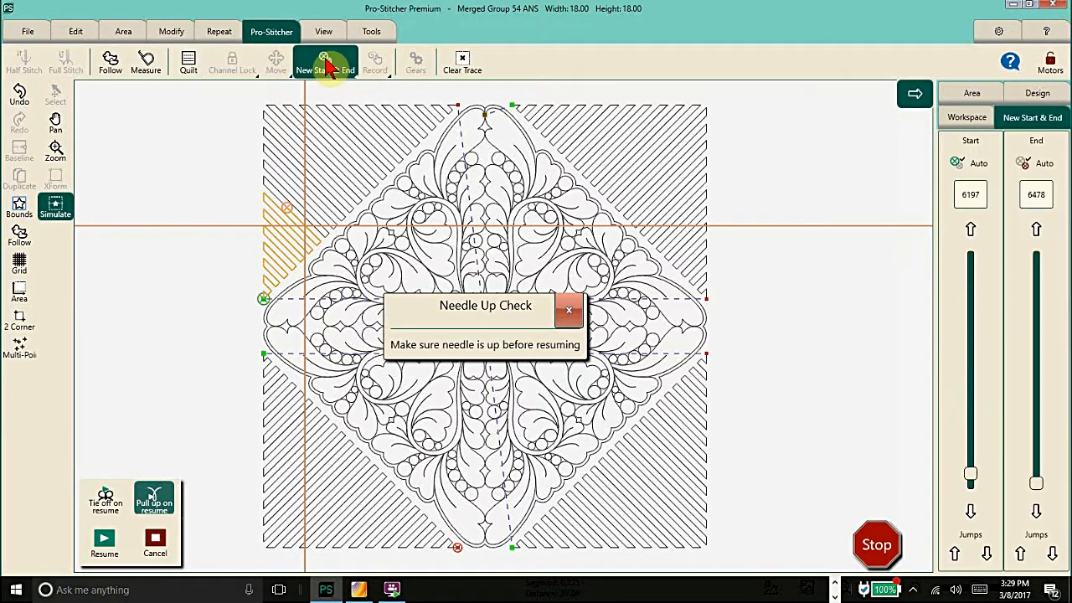
pyautogui.click(968, 167)
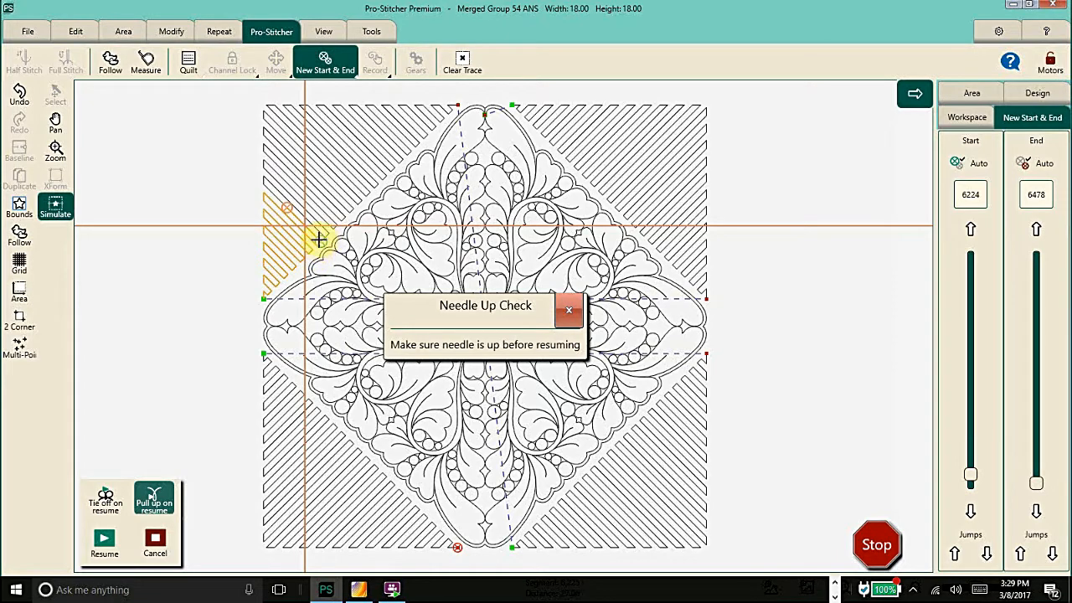
pyautogui.press('ctrl')
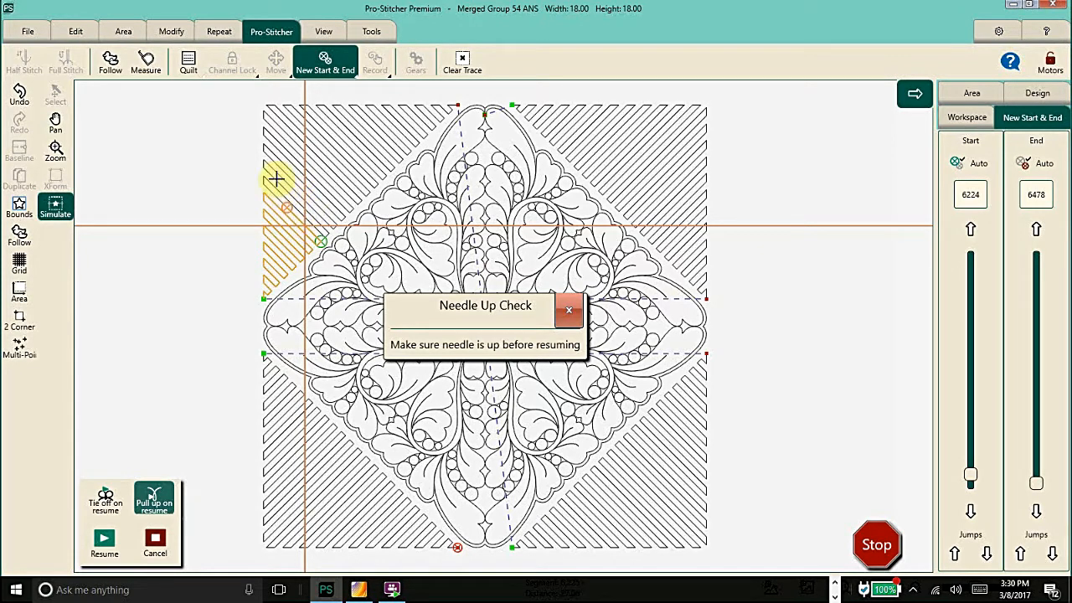
# Step: Set the new start point automatically once more from the simulated needle position in the upper-left triangle
pyautogui.click(304, 240)
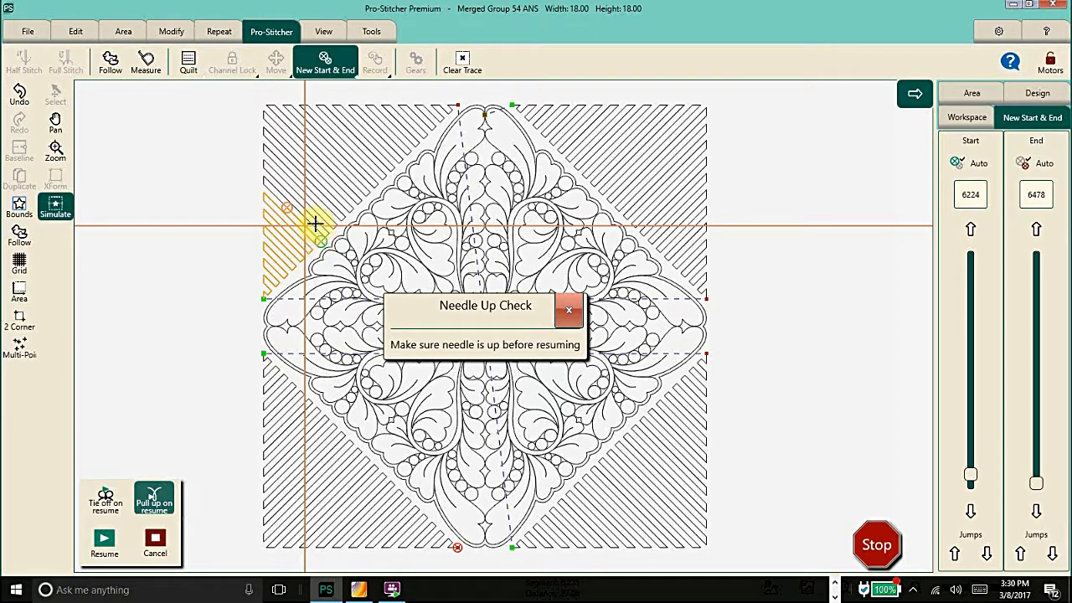
pyautogui.click(270, 34)
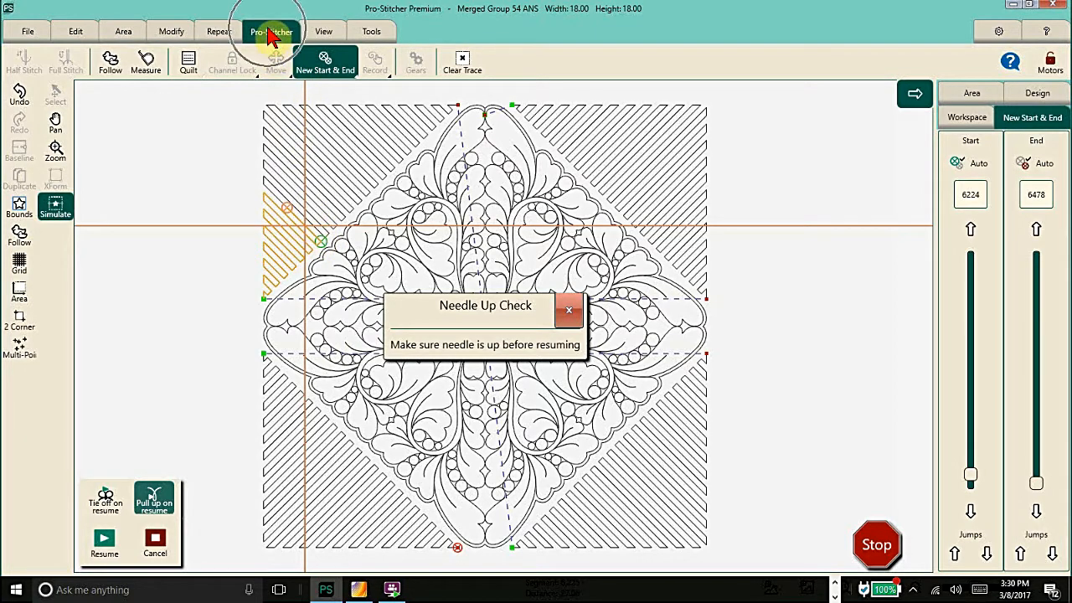
pyautogui.click(312, 58)
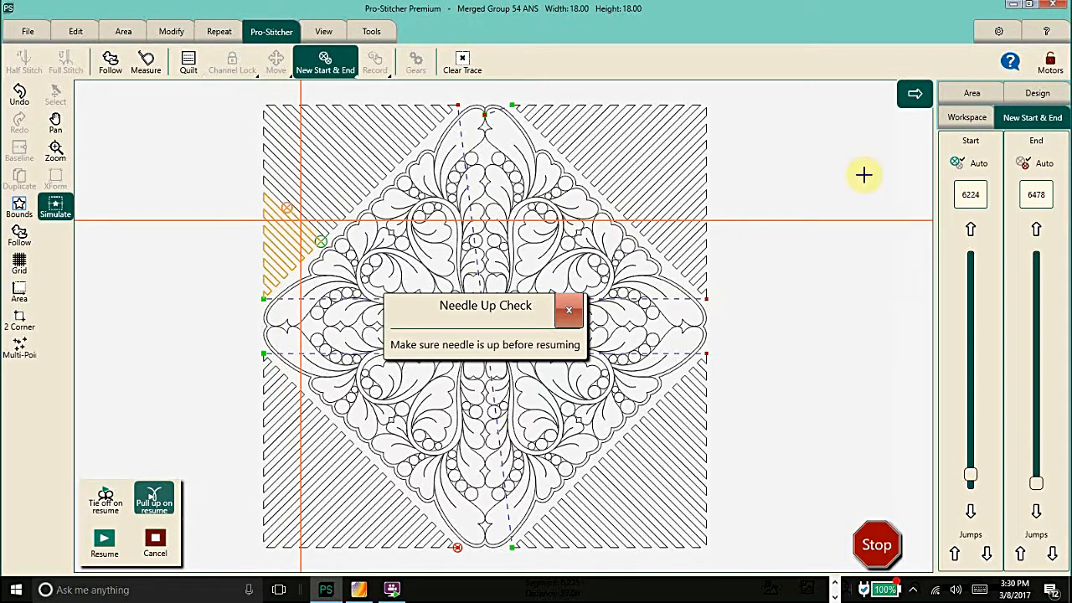
pyautogui.click(981, 171)
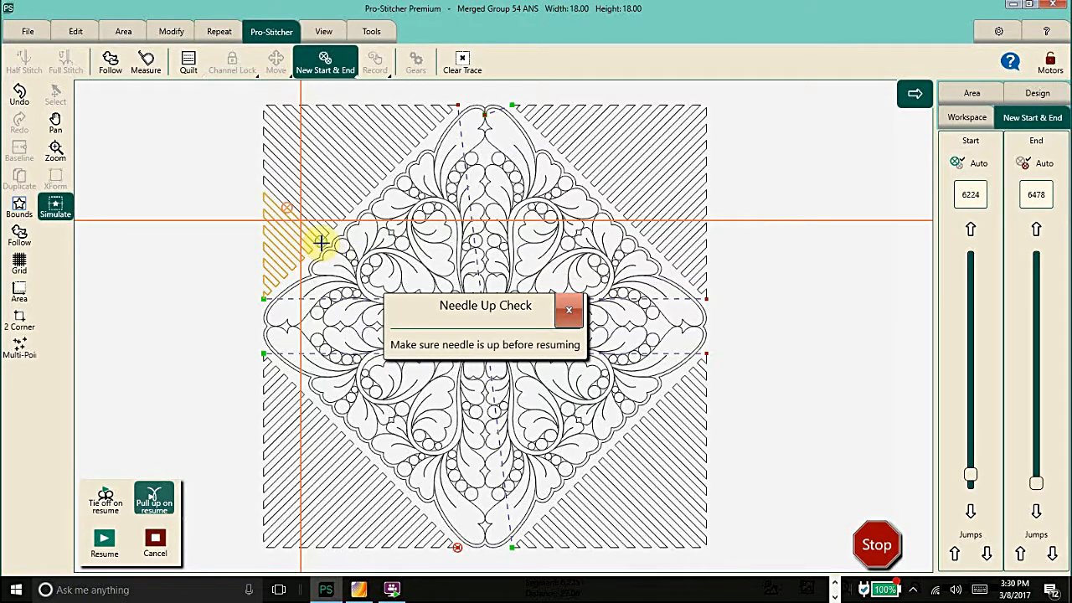
pyautogui.click(321, 243)
pyautogui.click(321, 243)
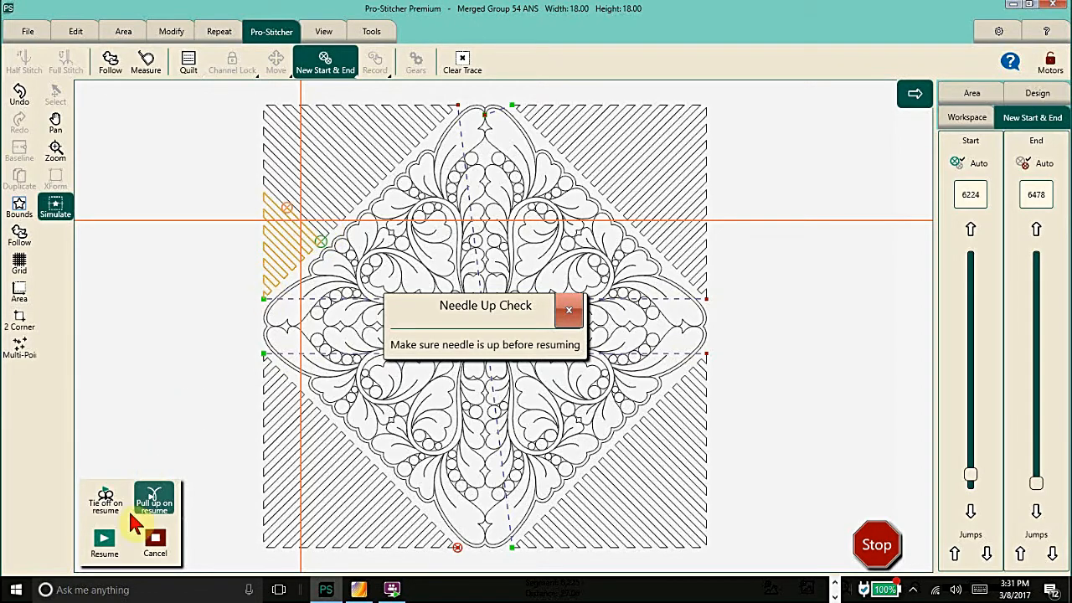
pyautogui.click(318, 242)
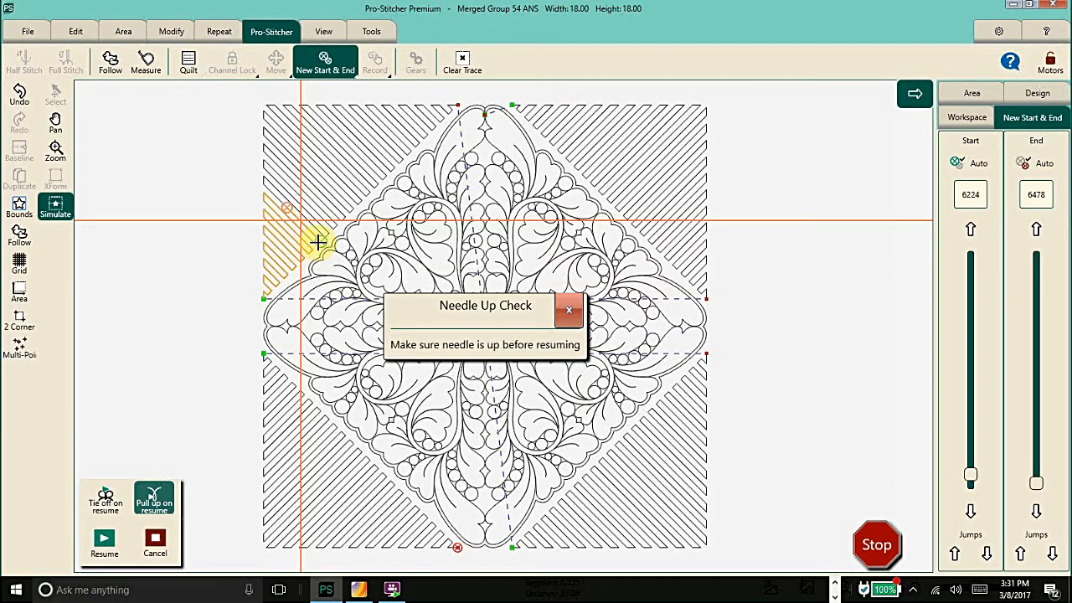
pyautogui.click(318, 242)
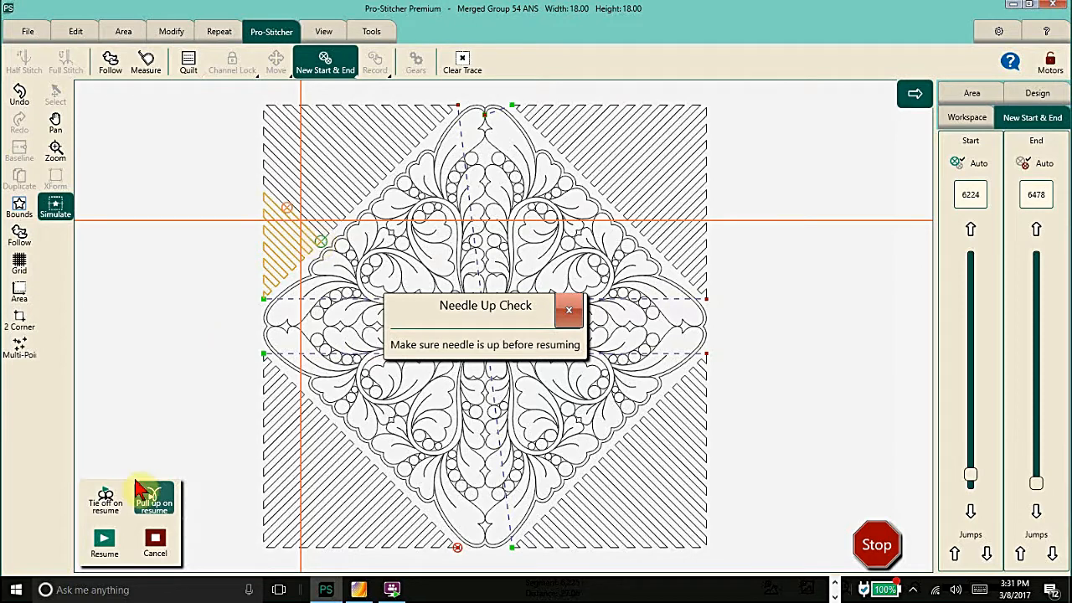
# Step: Resume stitching from the new start point, continuing past the thread pull-up pause, and stop the run within the upper-left triangle
pyautogui.click(105, 553)
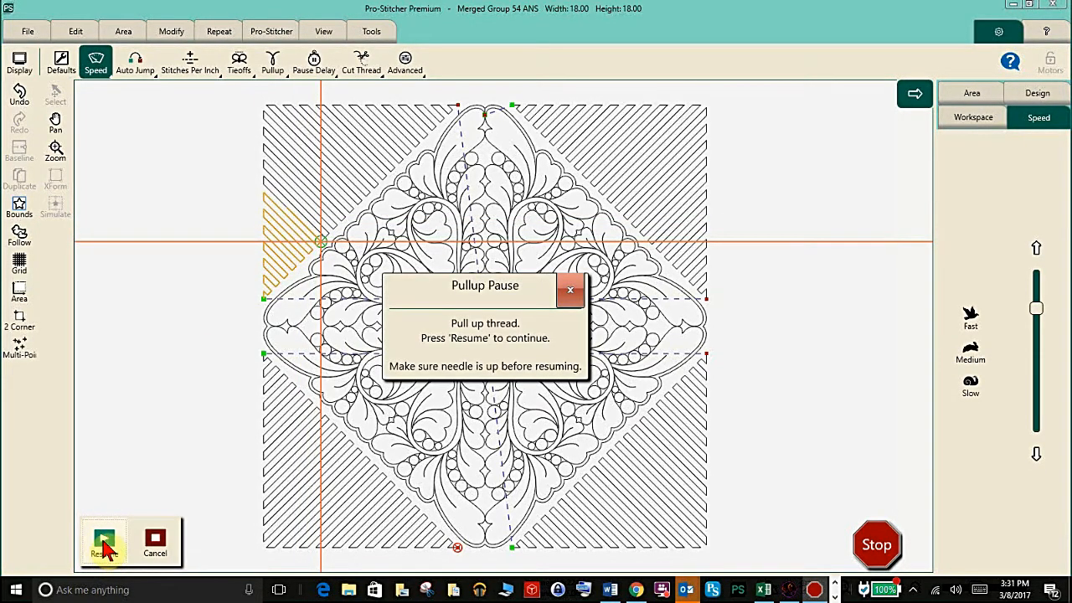
pyautogui.click(104, 544)
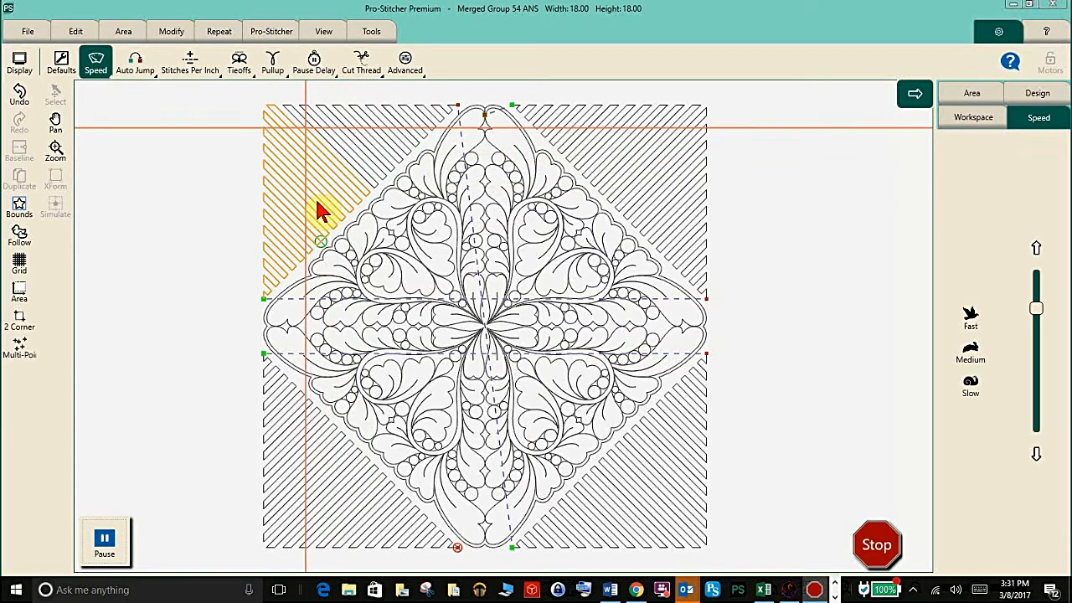
pyautogui.click(309, 190)
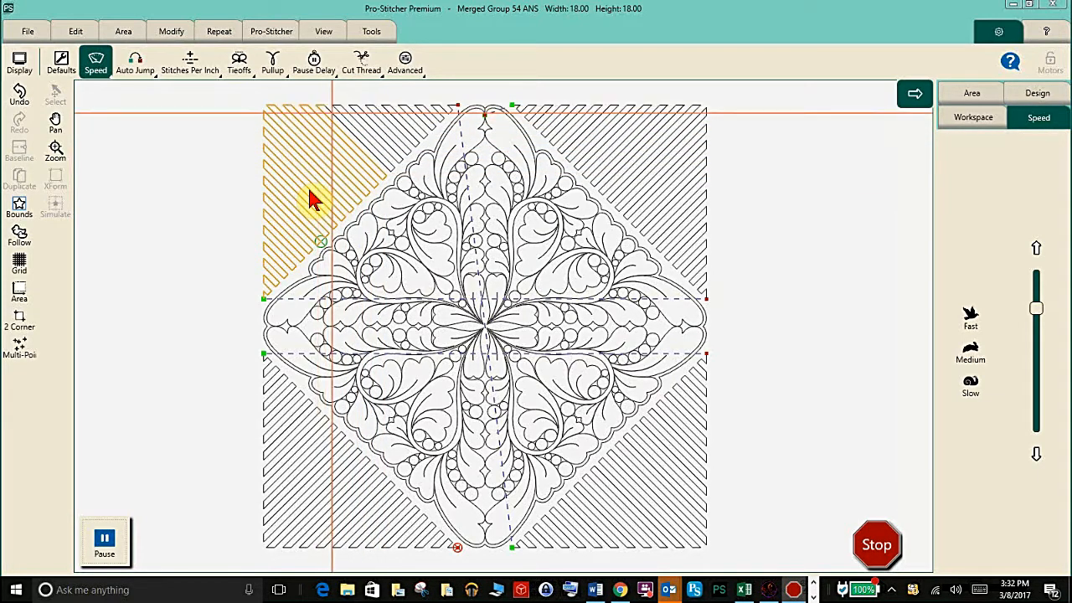
pyautogui.click(873, 544)
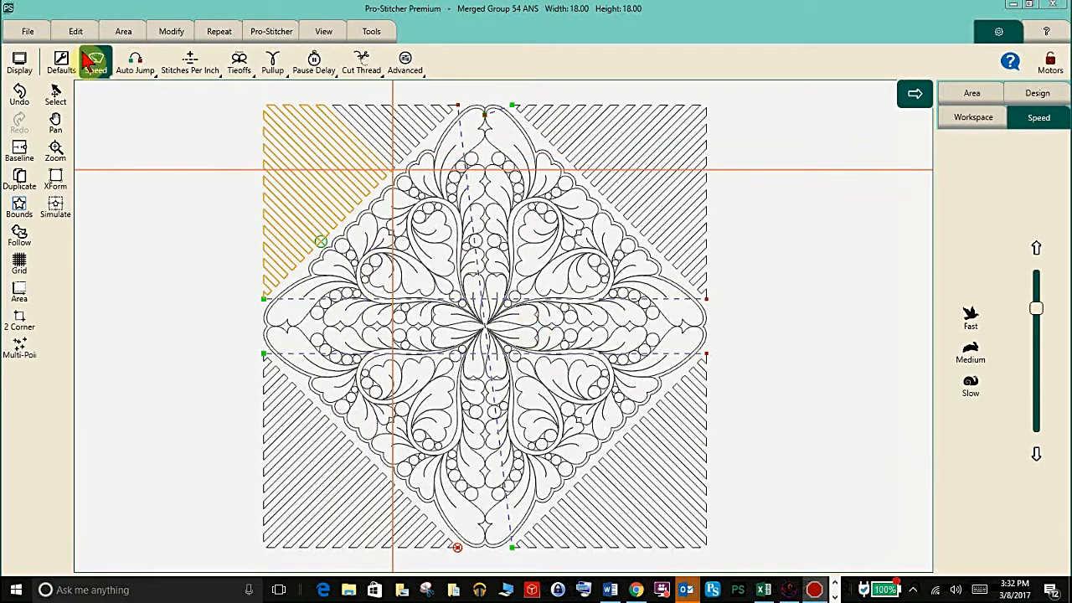
# Step: Clear the whole workspace and open the SINGLE TRI and SINGLE TRI PARTIAL designs, leaving neither selected
pyautogui.click(40, 33)
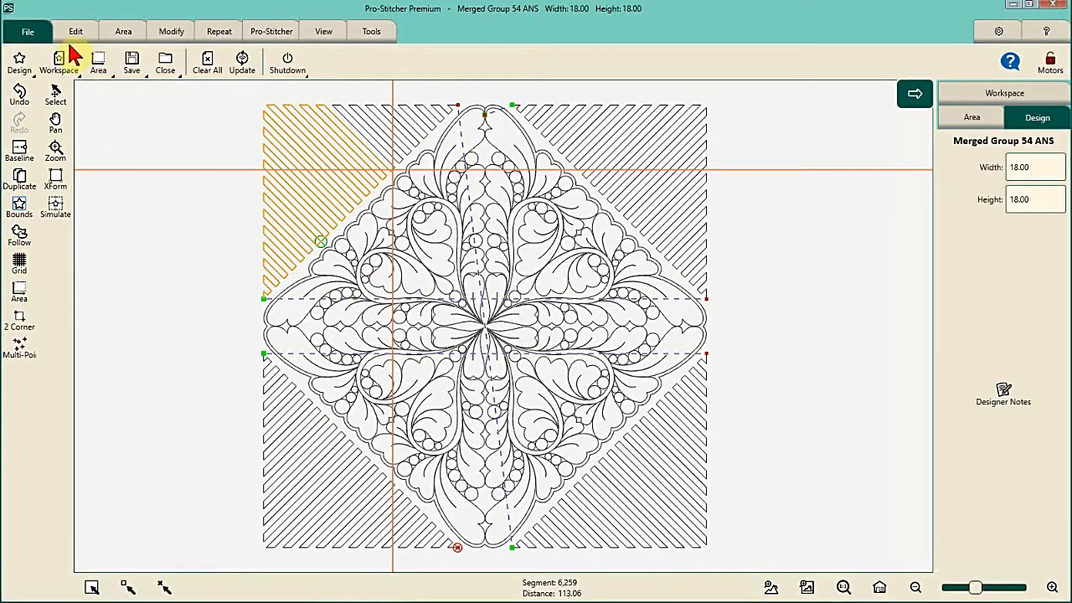
pyautogui.click(207, 62)
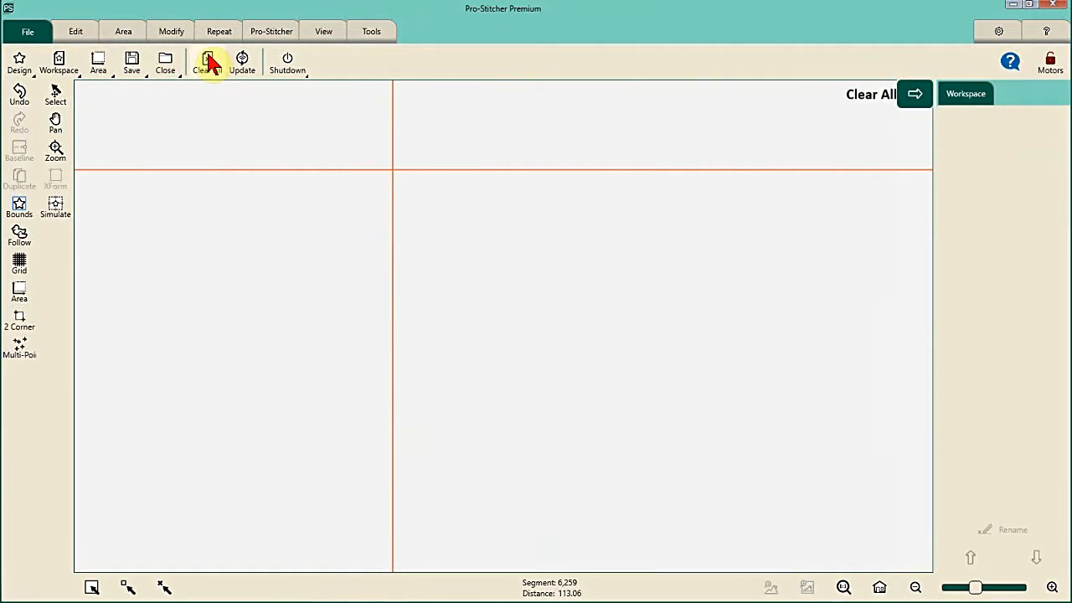
pyautogui.click(18, 63)
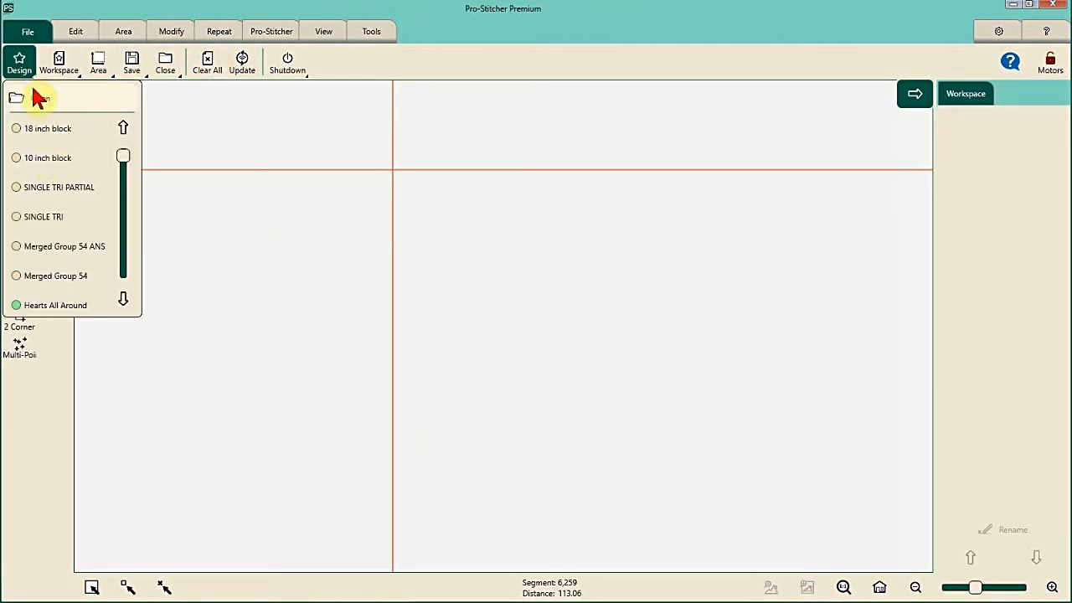
pyautogui.click(44, 216)
pyautogui.click(164, 587)
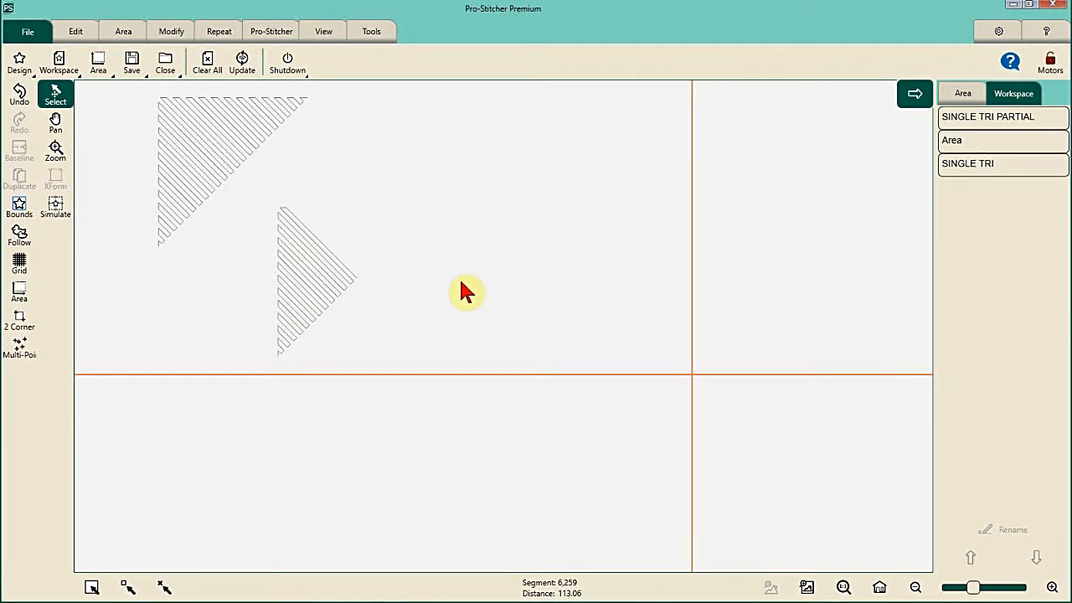
# Step: Select the SINGLE TRI PARTIAL design and examine its stitch lines, cut-off end point and start point
pyautogui.click(320, 291)
pyautogui.click(319, 291)
pyautogui.click(320, 291)
pyautogui.click(320, 291)
pyautogui.click(320, 290)
pyautogui.click(293, 249)
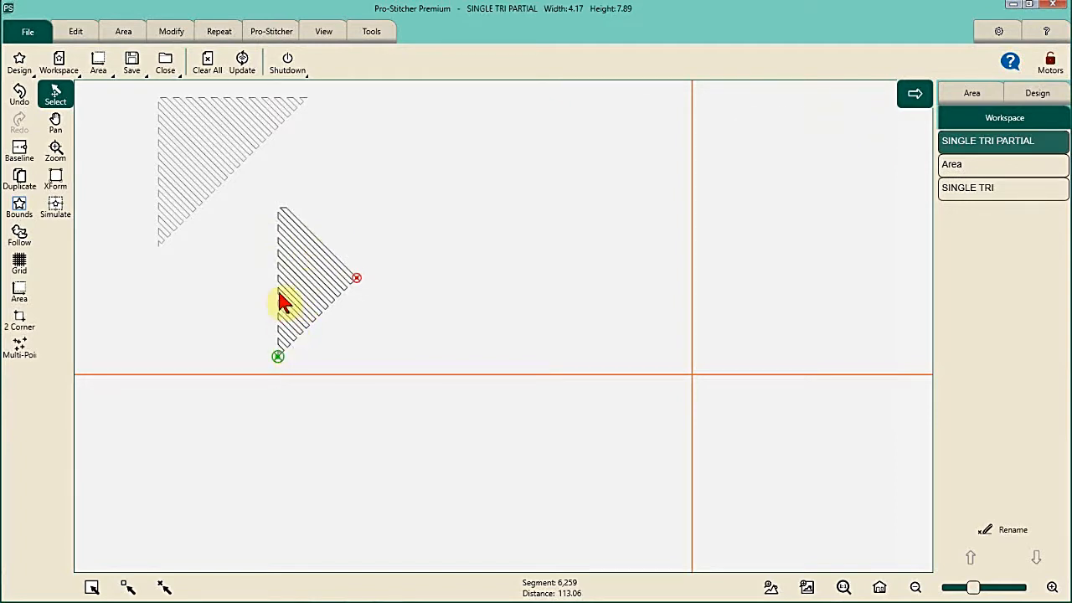
pyautogui.click(359, 278)
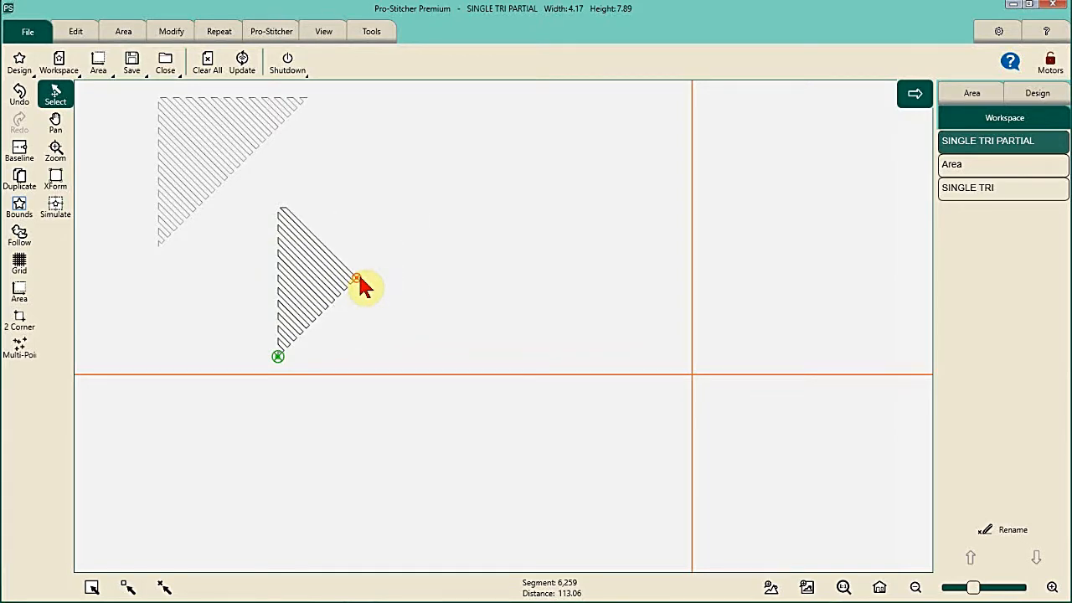
pyautogui.click(297, 285)
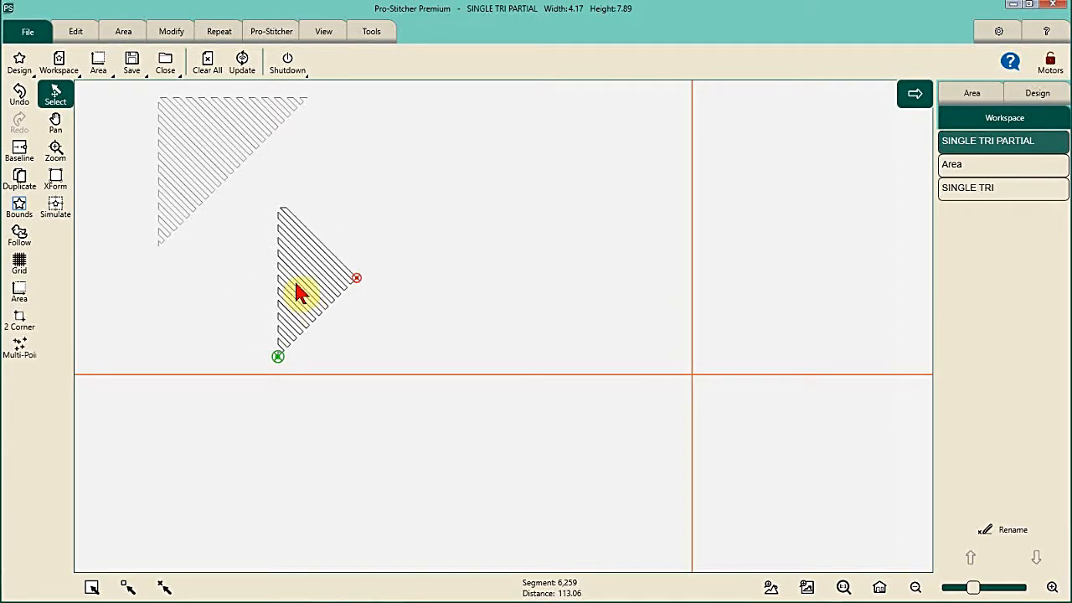
pyautogui.click(299, 306)
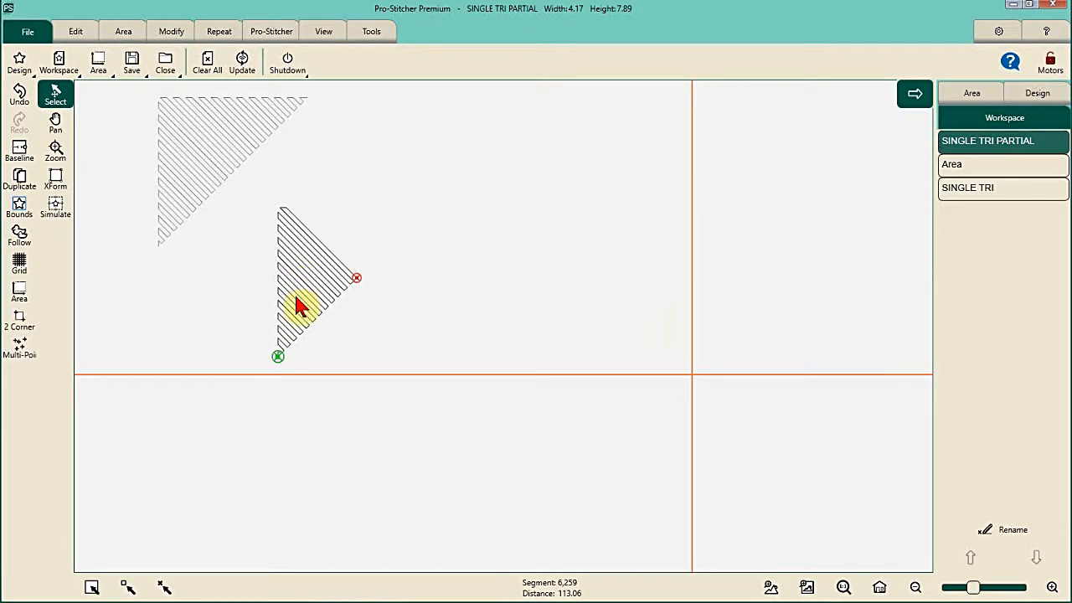
pyautogui.click(300, 306)
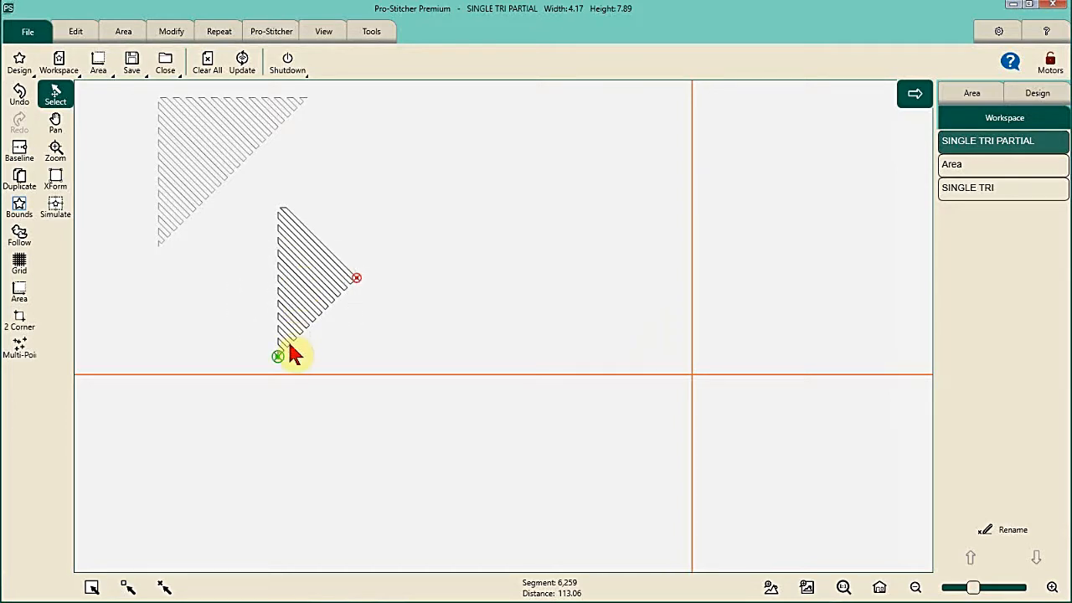
pyautogui.click(279, 354)
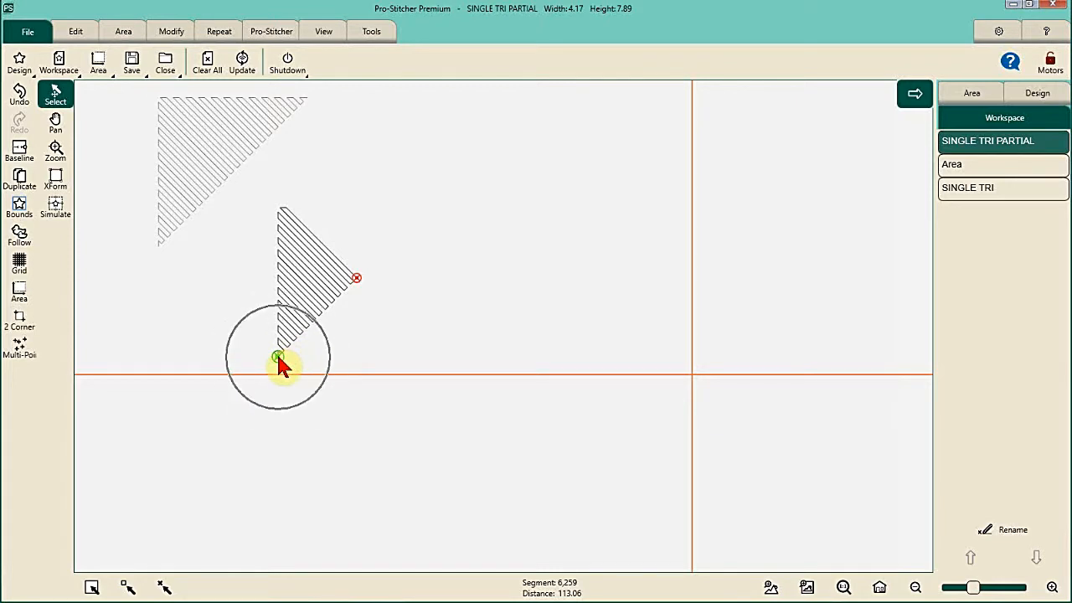
pyautogui.press('ctrl')
pyautogui.press('ctrl')
pyautogui.press('ctrl')
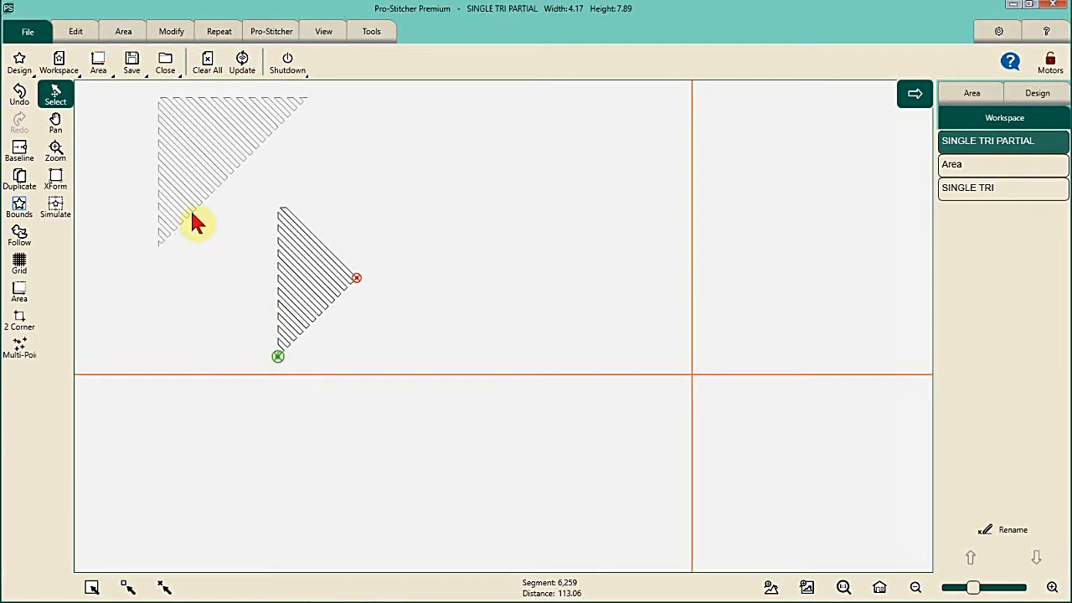
# Step: Select the SINGLE TRI design and simulate the needle at the lower-left starting corner of the partial triangle
pyautogui.click(196, 163)
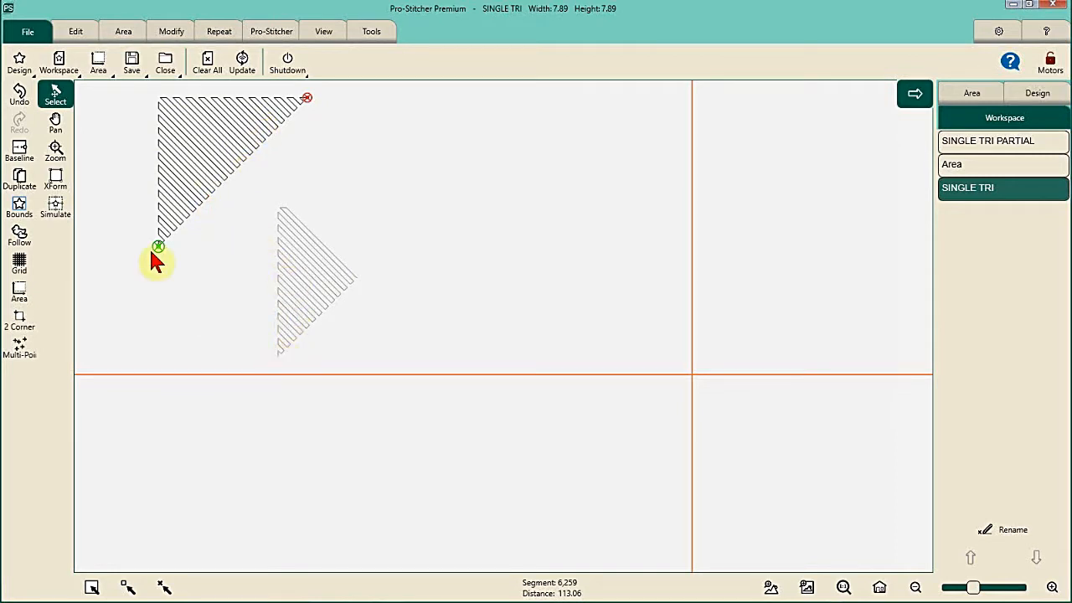
pyautogui.click(58, 216)
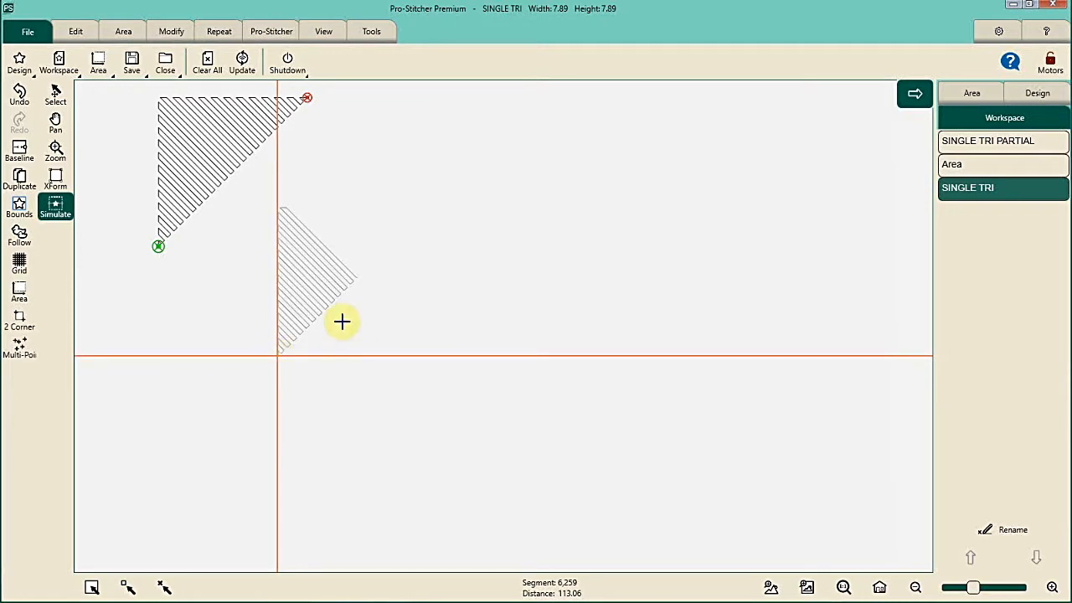
pyautogui.click(277, 354)
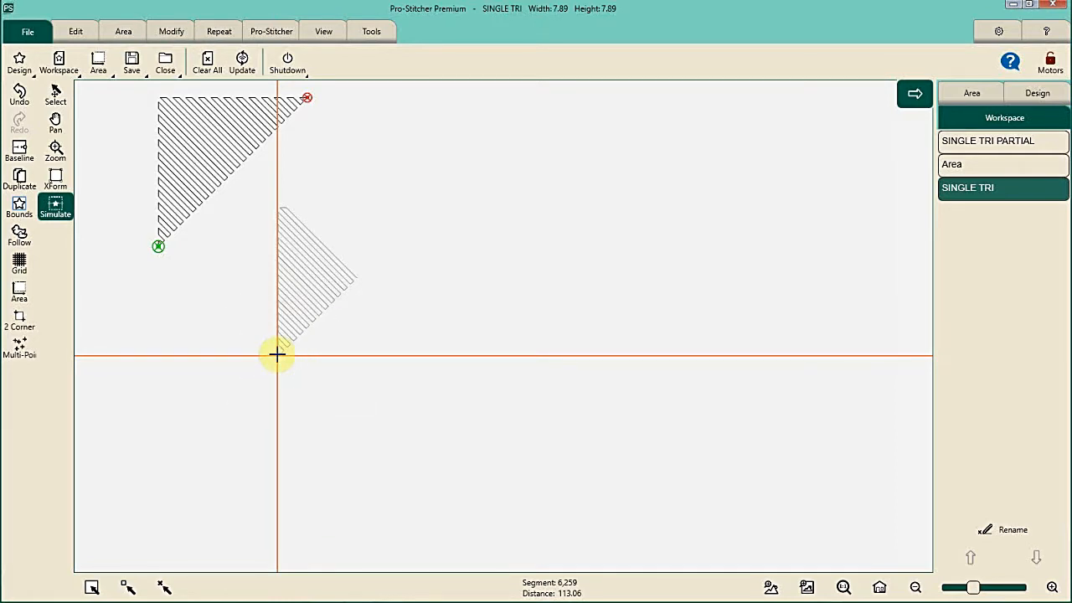
pyautogui.click(188, 145)
pyautogui.click(187, 145)
pyautogui.click(187, 145)
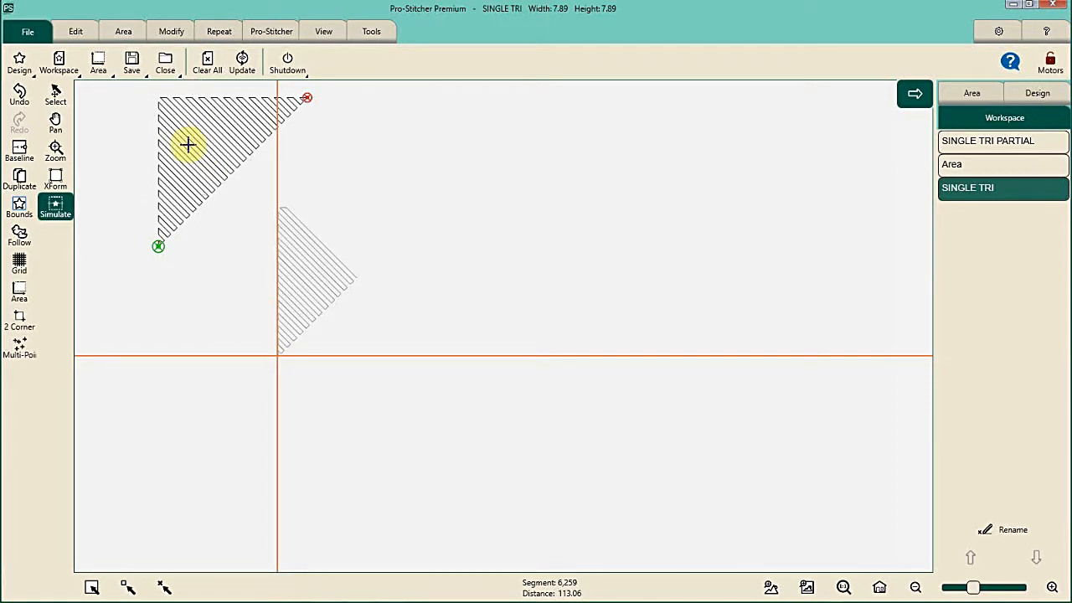
pyautogui.click(161, 248)
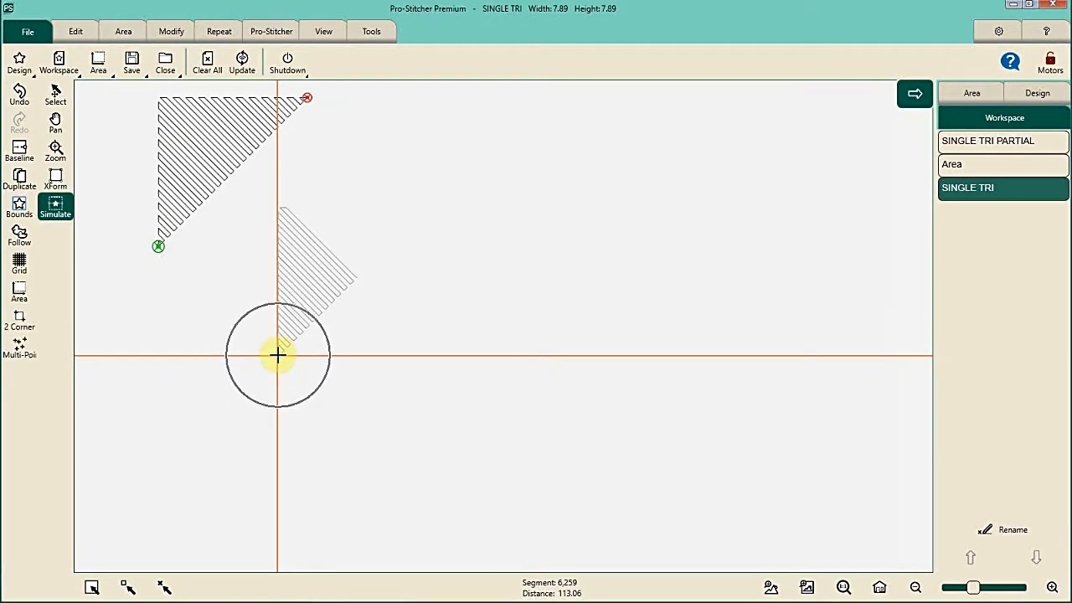
# Step: Reposition SINGLE TRI by its start point to the simulated needle position, over the partial triangle
pyautogui.click(261, 42)
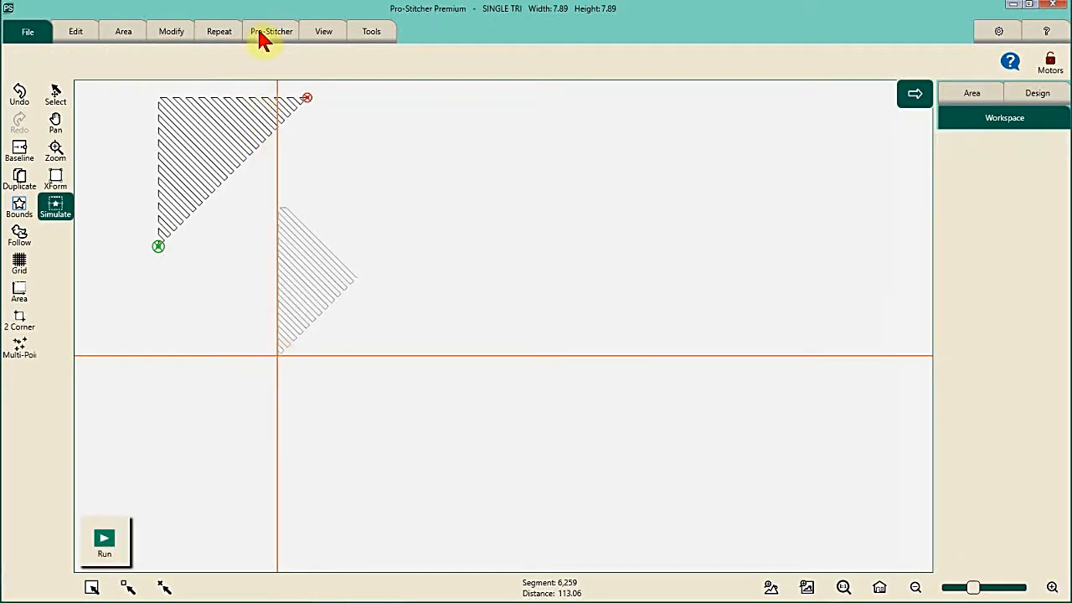
pyautogui.click(182, 37)
pyautogui.click(95, 60)
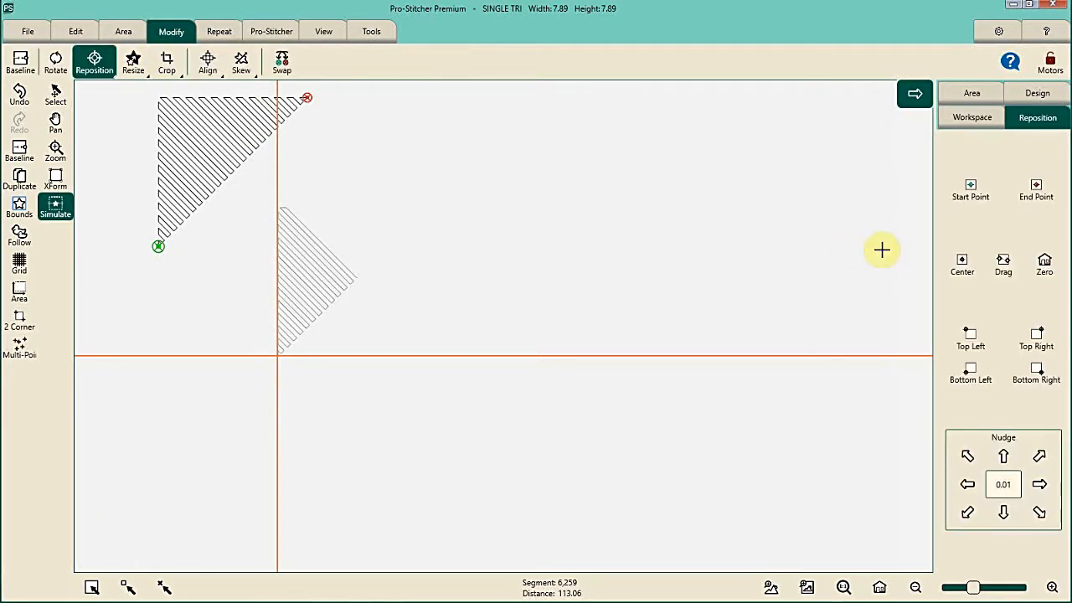
pyautogui.click(963, 201)
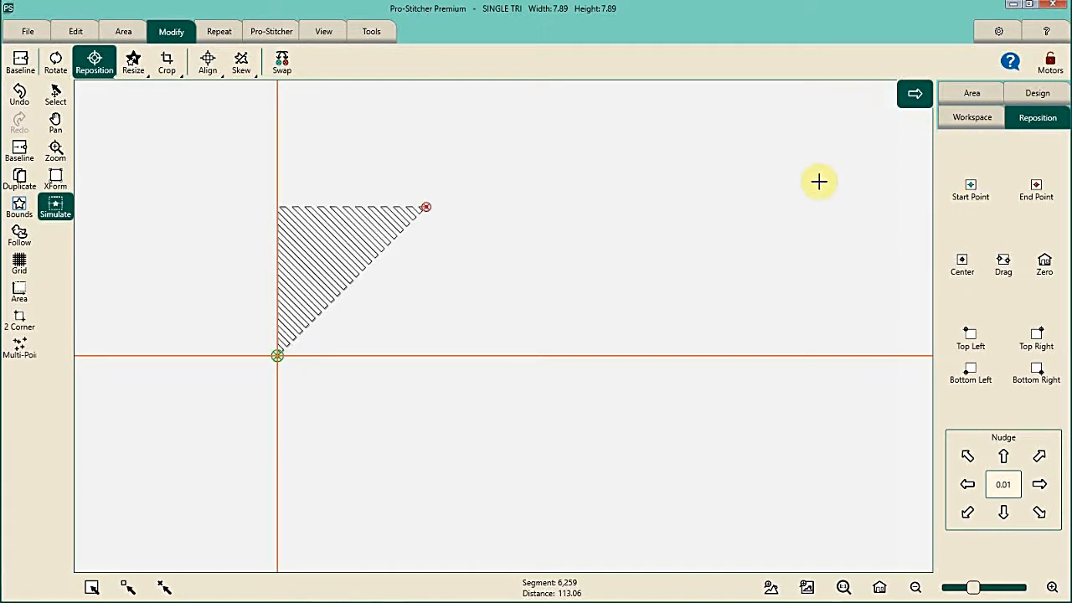
pyautogui.click(806, 587)
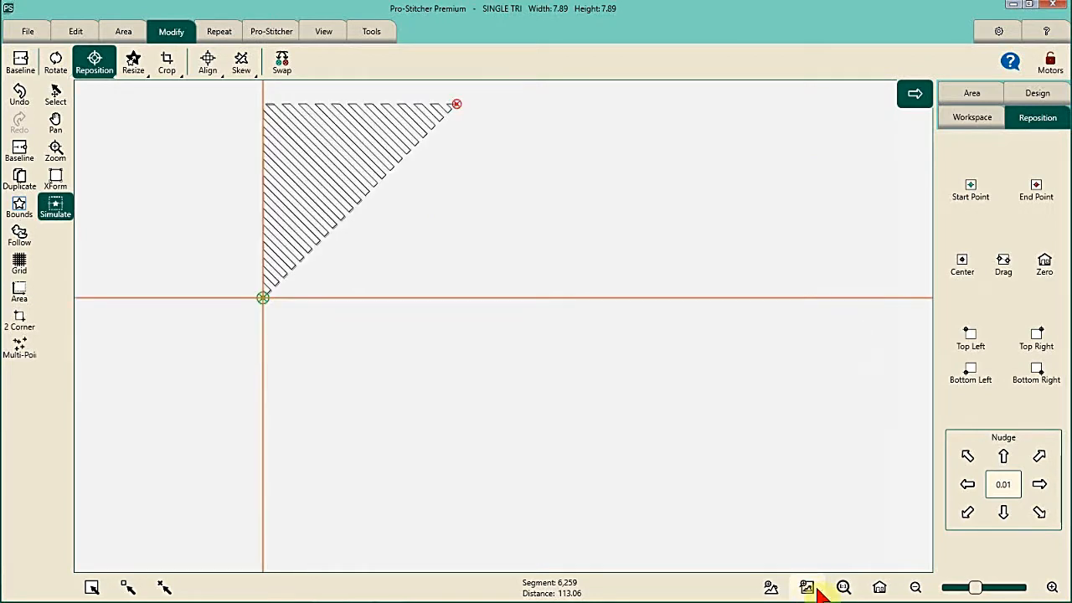
pyautogui.click(769, 588)
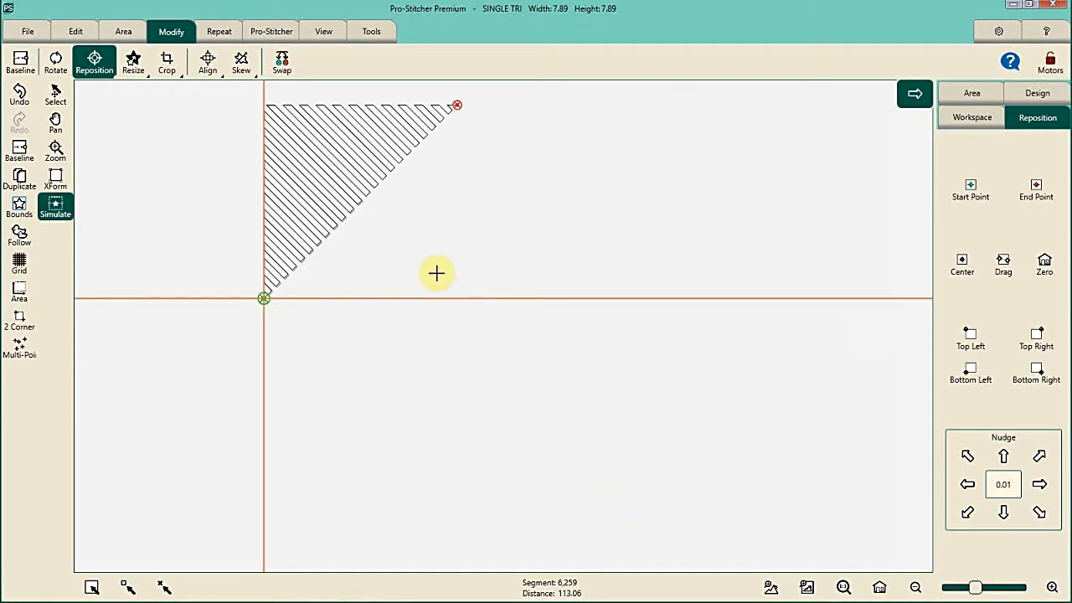
# Step: Turn off stitching in the quilt settings so SINGLE TRI is traced without sewing or thread pull-up
pyautogui.click(311, 229)
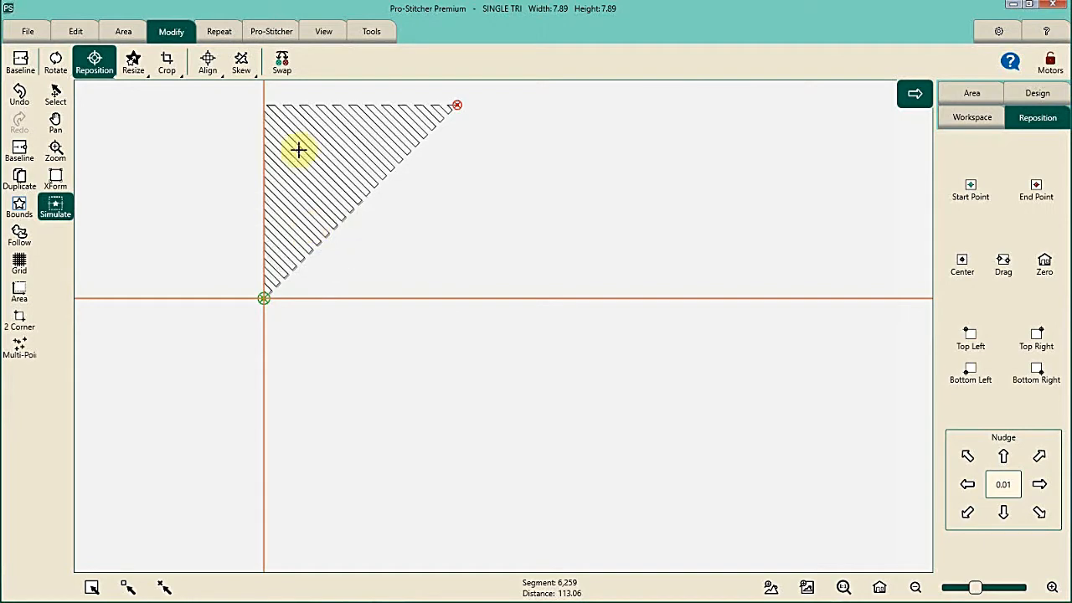
pyautogui.click(270, 33)
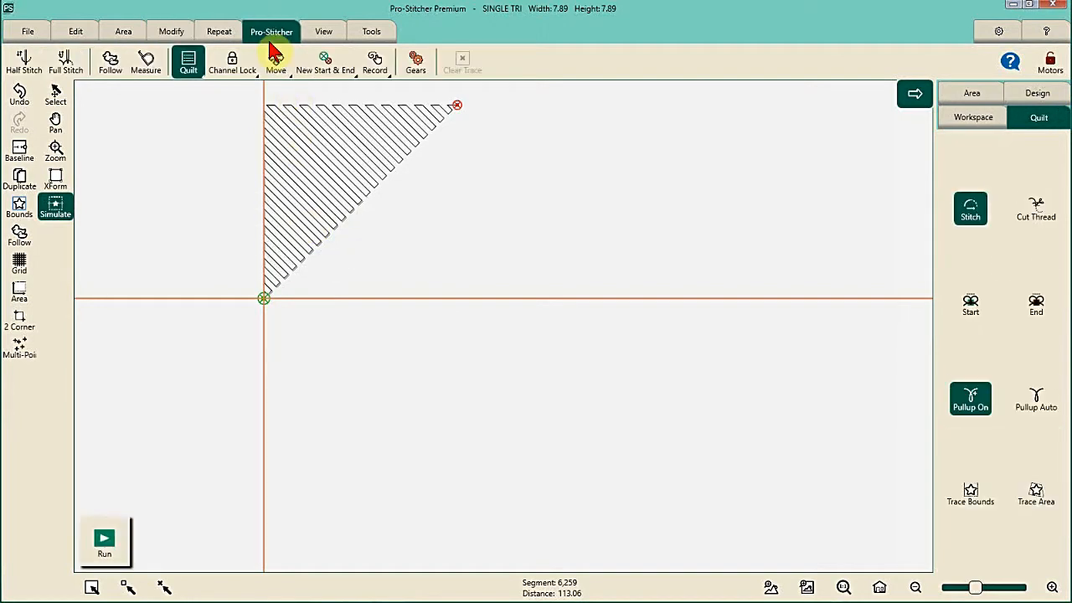
pyautogui.click(186, 64)
pyautogui.click(970, 213)
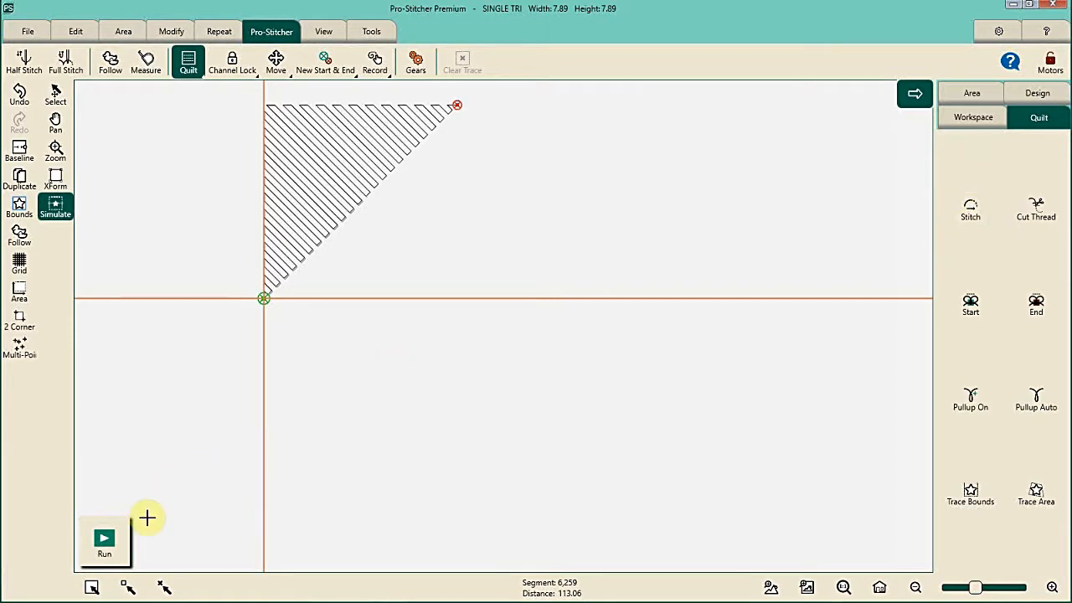
# Step: Run SINGLE TRI, pause it at the triangle's left edge partway up, and turn off pull up on resume
pyautogui.click(130, 531)
pyautogui.click(109, 543)
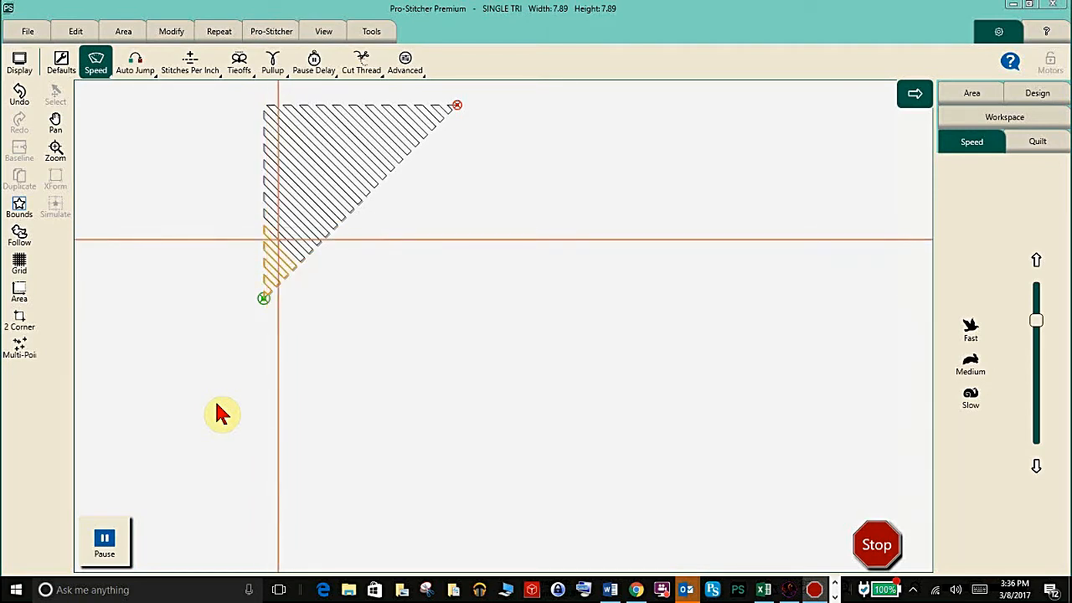
pyautogui.click(105, 540)
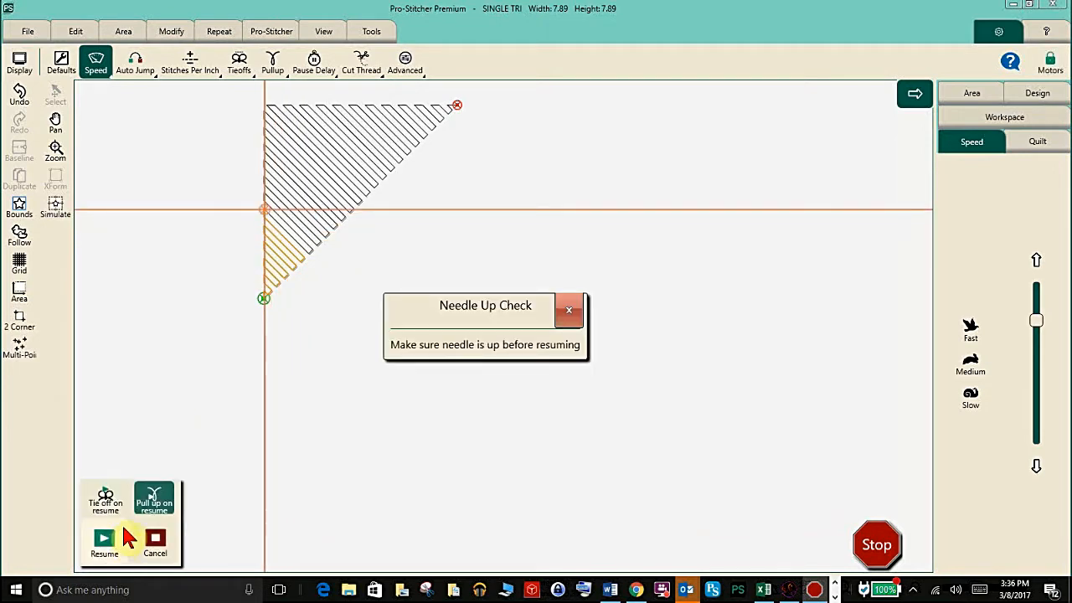
pyautogui.click(153, 514)
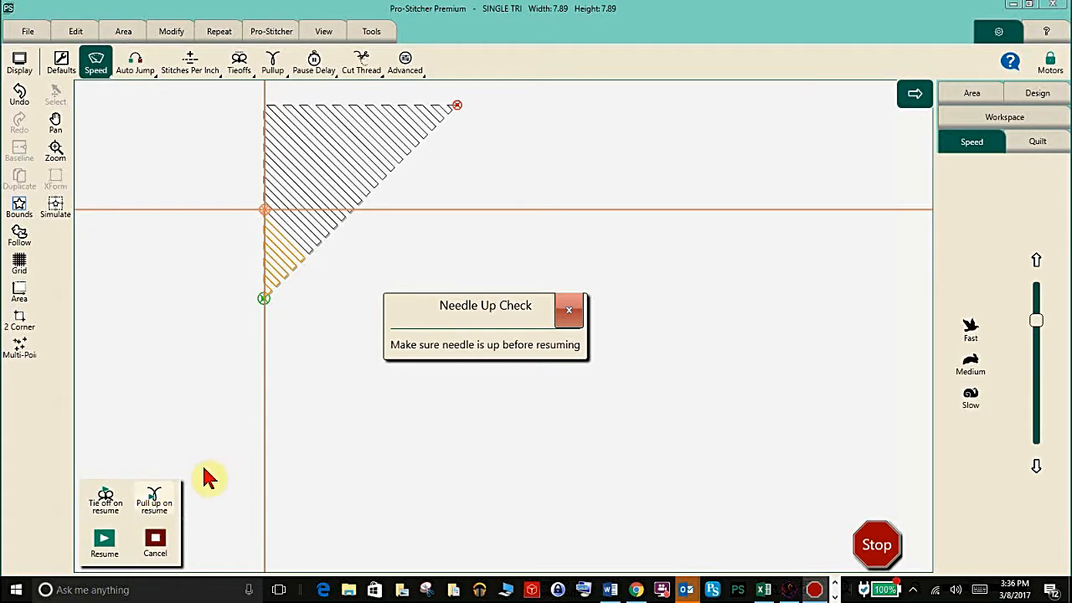
# Step: Open the Reposition options for the paused design and set the nudge distance to 0.03
pyautogui.click(181, 35)
pyautogui.click(81, 67)
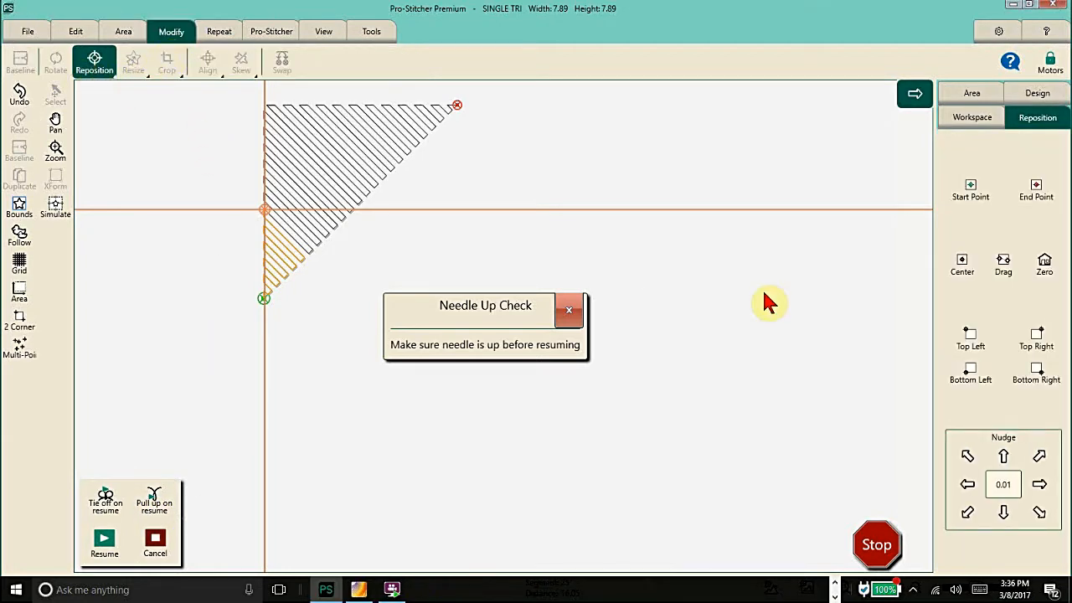
pyautogui.click(1005, 486)
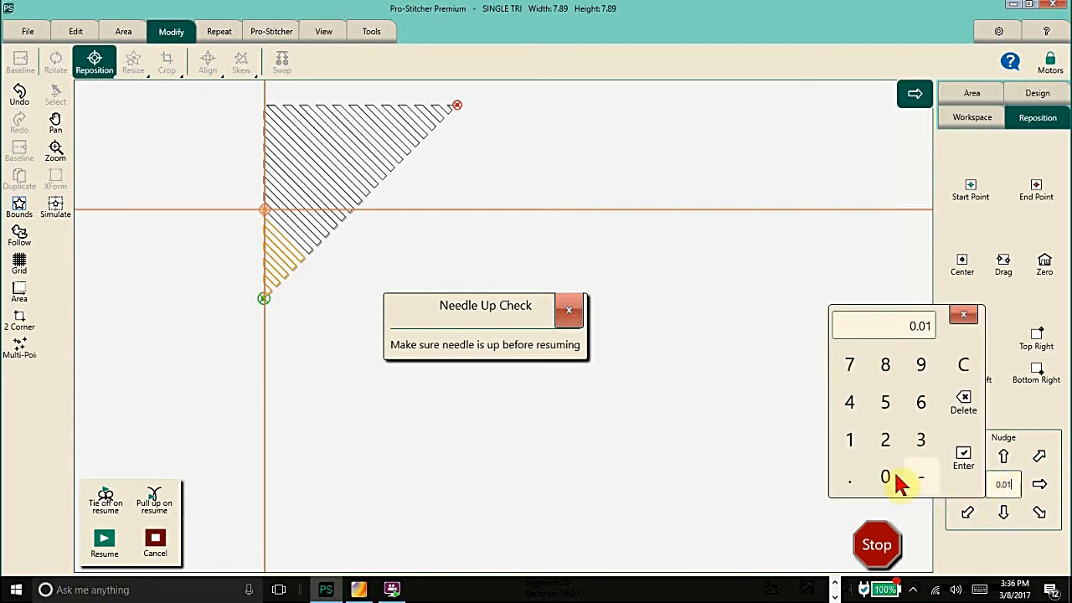
pyautogui.click(849, 480)
pyautogui.click(887, 476)
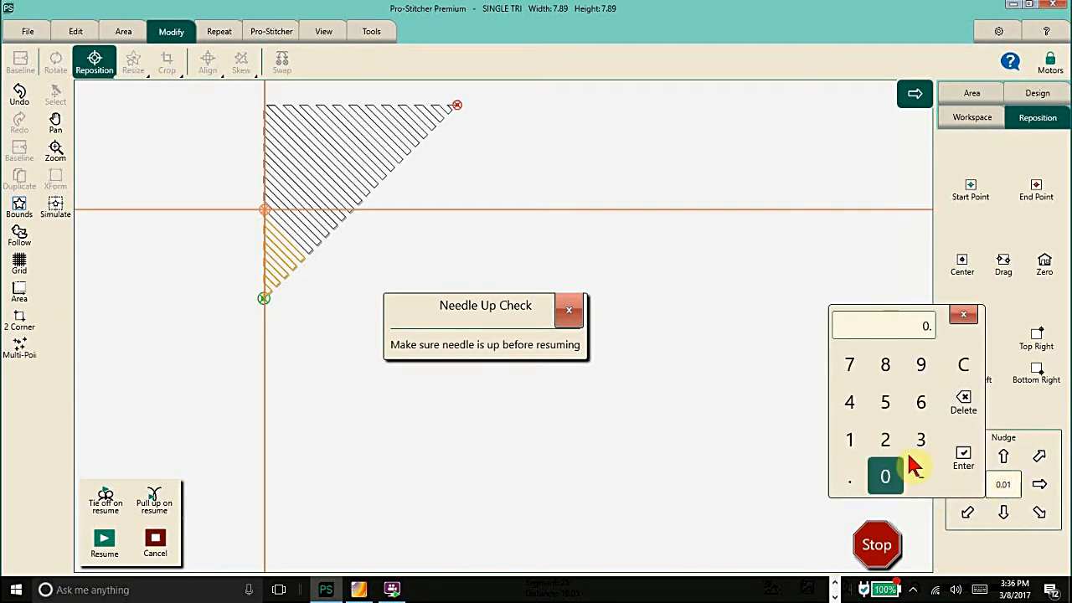
pyautogui.click(921, 444)
pyautogui.click(962, 457)
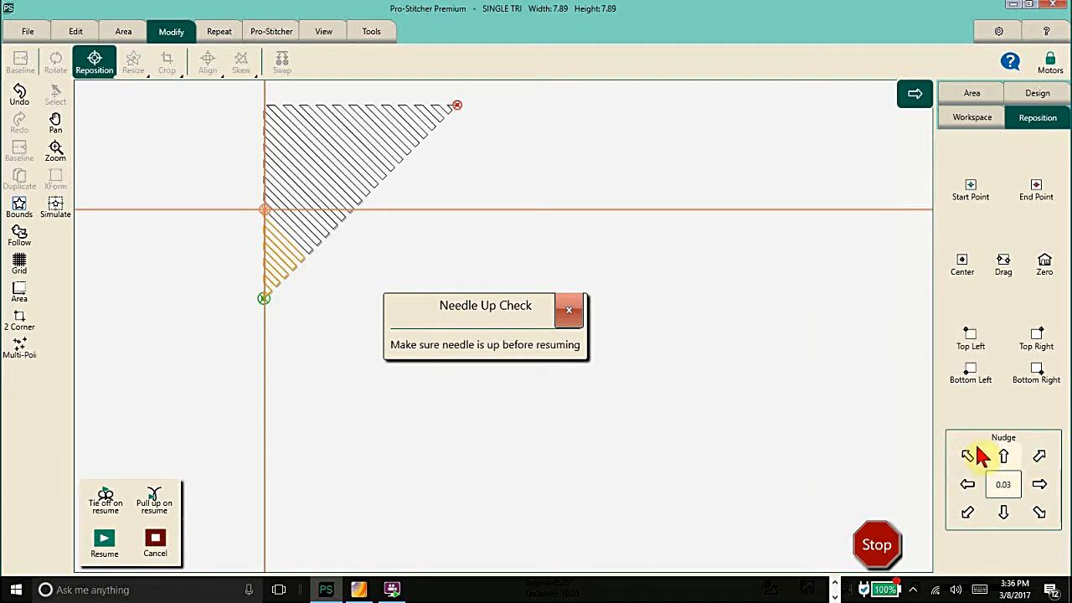
# Step: Nudge the paused SINGLE TRI design right 0.03 and down 0.03 to align it with the existing stitches
pyautogui.click(306, 256)
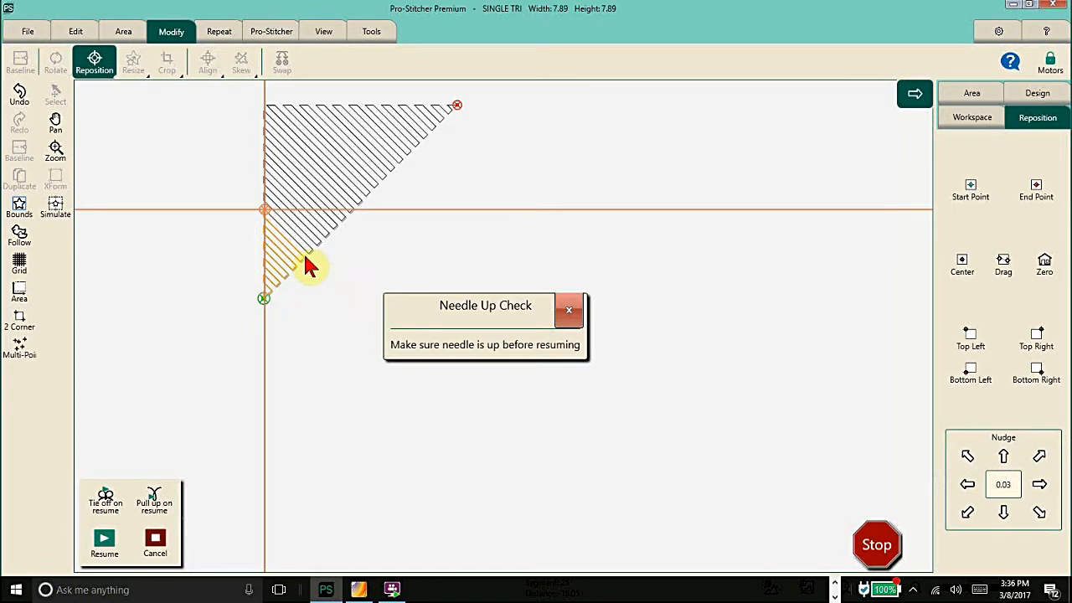
pyautogui.click(305, 256)
pyautogui.click(305, 256)
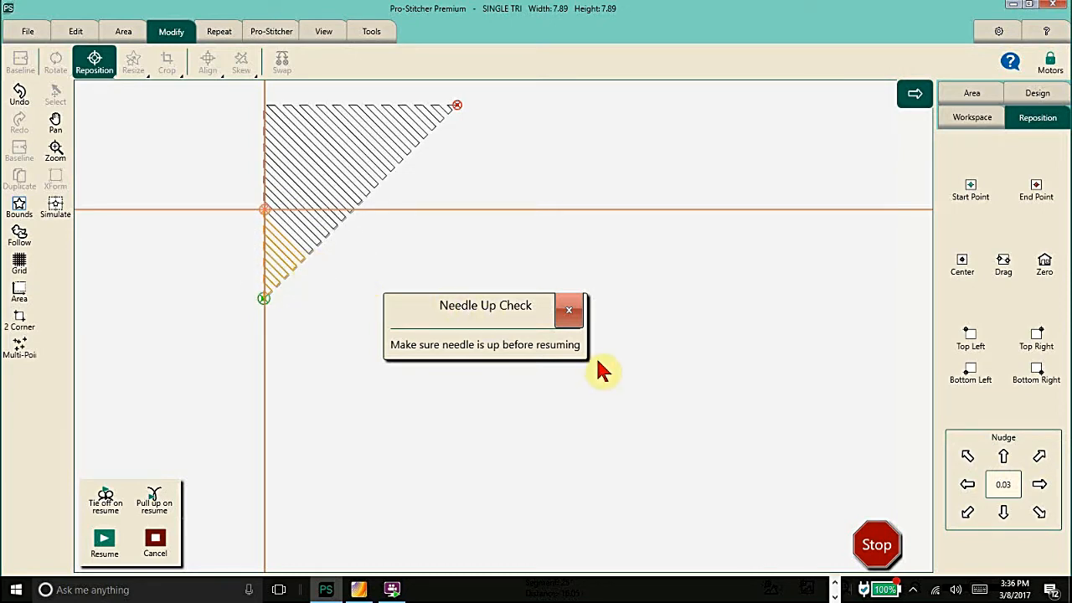
pyautogui.click(1038, 486)
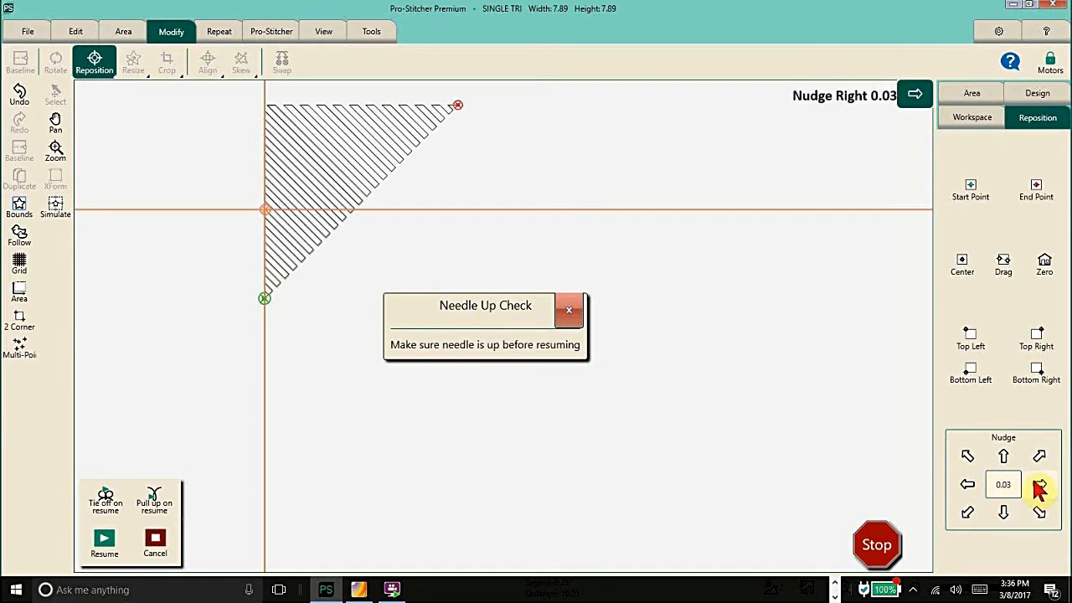
pyautogui.click(1003, 512)
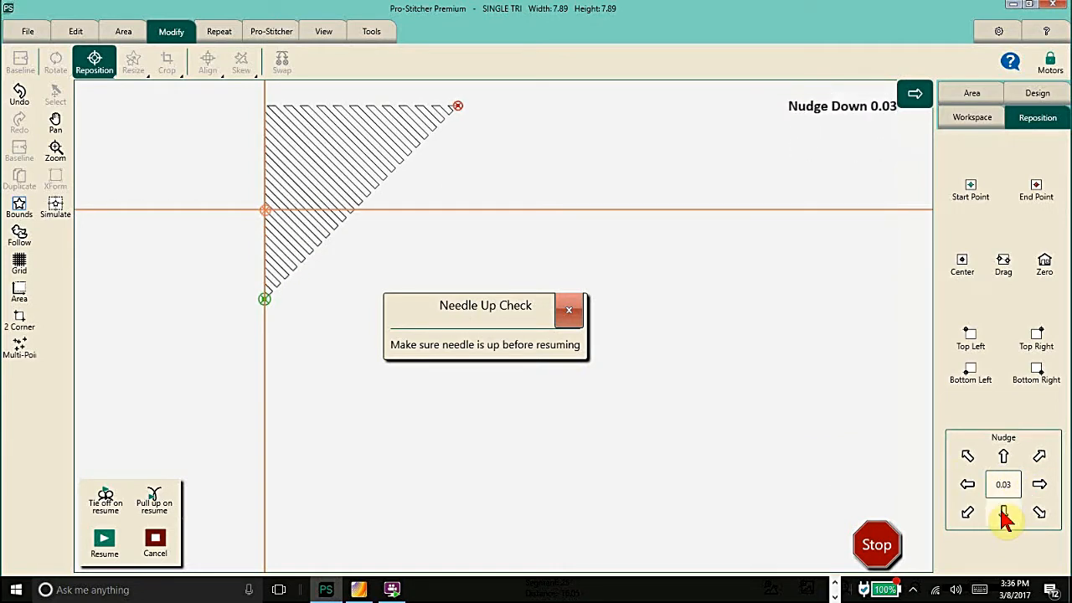
pyautogui.click(967, 456)
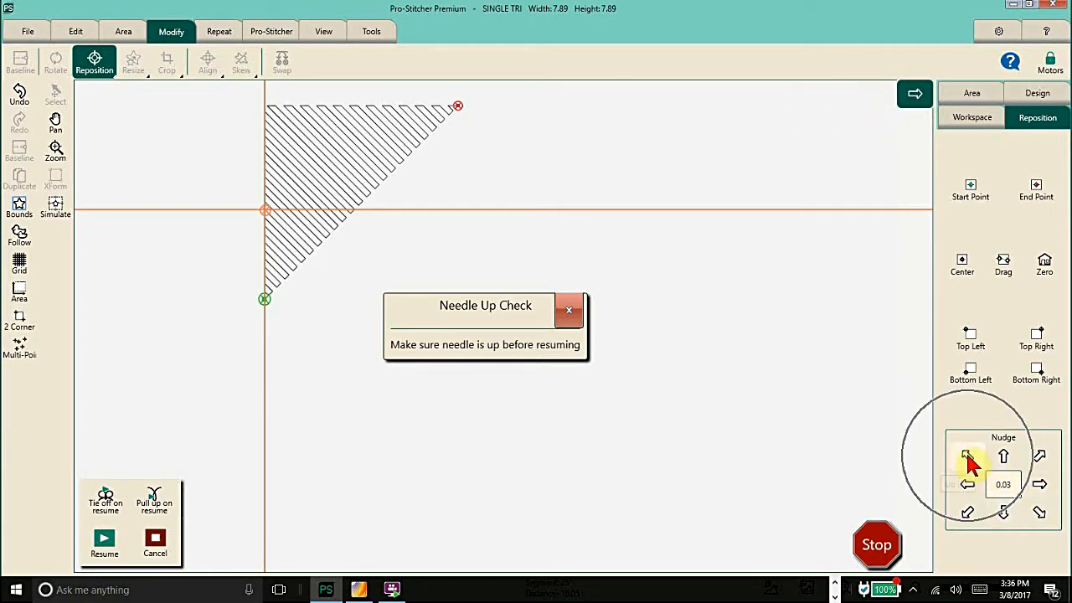
pyautogui.click(1038, 457)
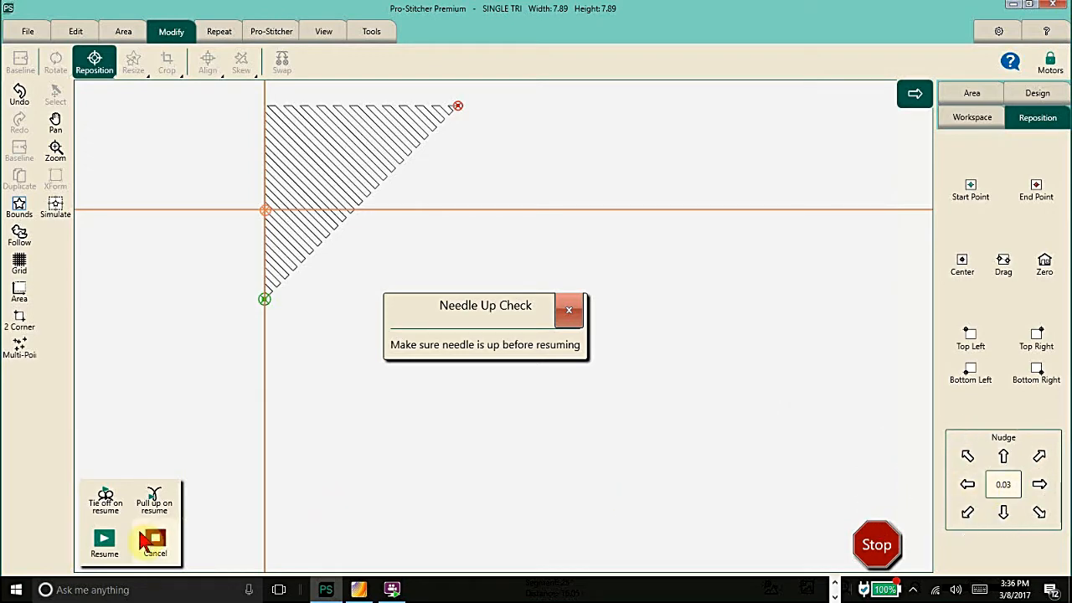
# Step: Resume running the nudged SINGLE TRI design for several more lines and pause it again
pyautogui.click(107, 540)
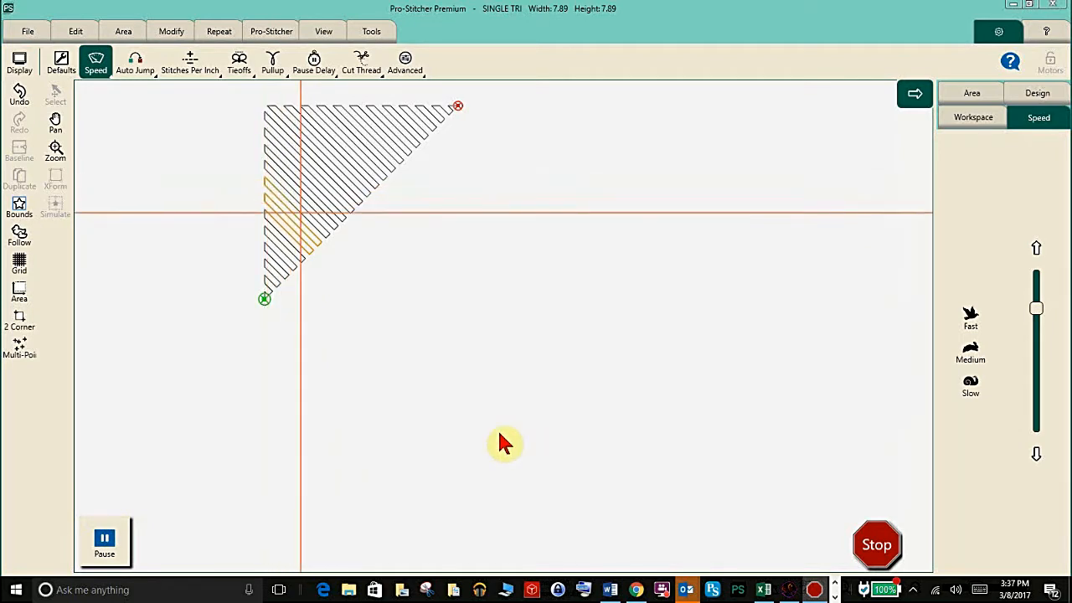
pyautogui.click(109, 540)
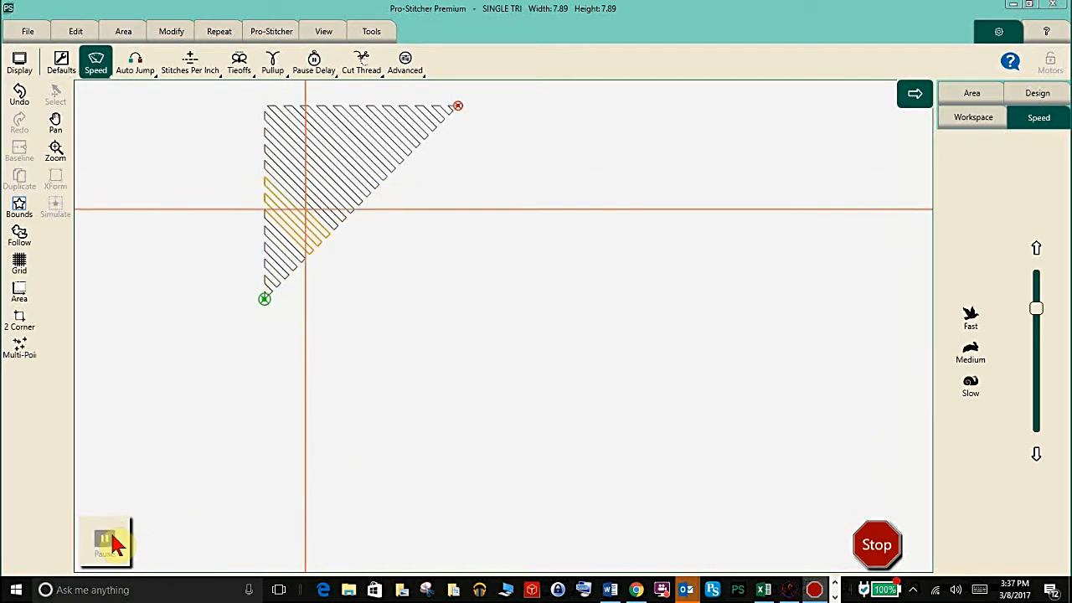
# Step: Stop the SINGLE TRI run and open the New Start & End options
pyautogui.click(876, 546)
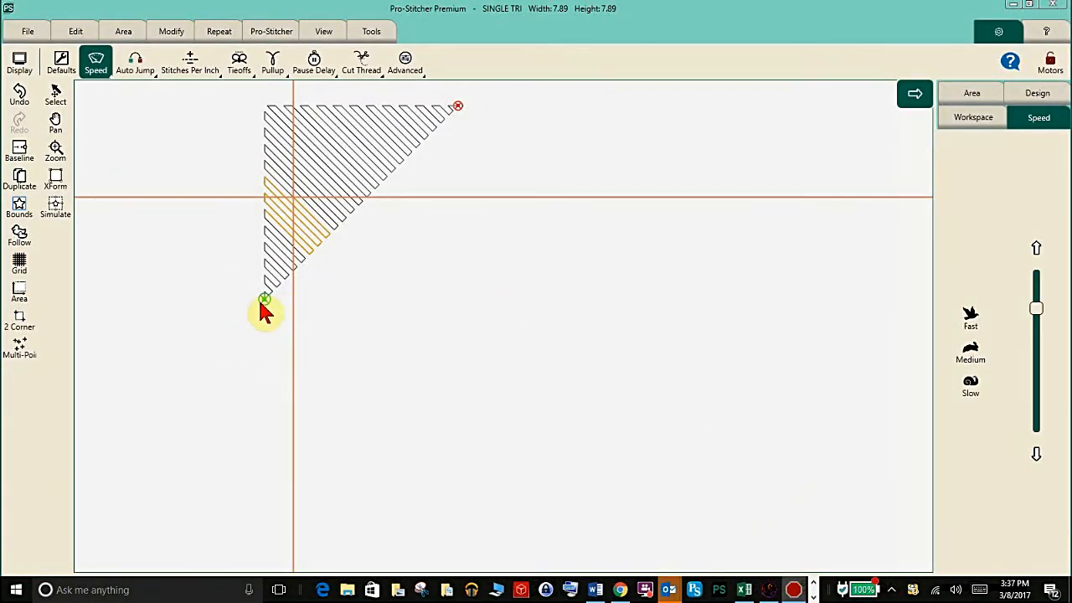
pyautogui.click(261, 299)
pyautogui.click(260, 299)
pyautogui.click(260, 299)
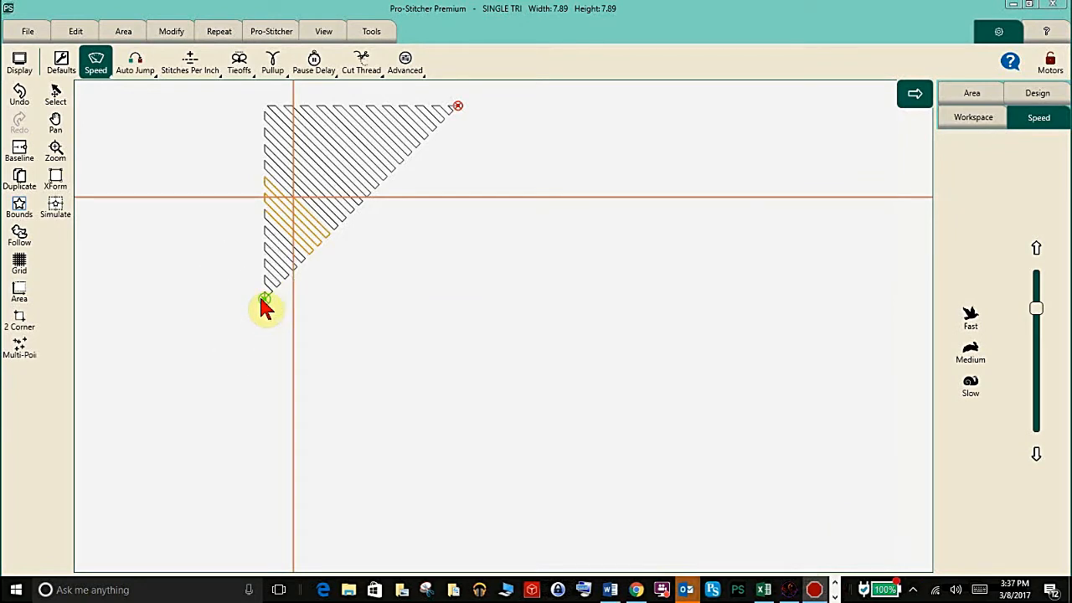
pyautogui.click(261, 299)
pyautogui.click(259, 37)
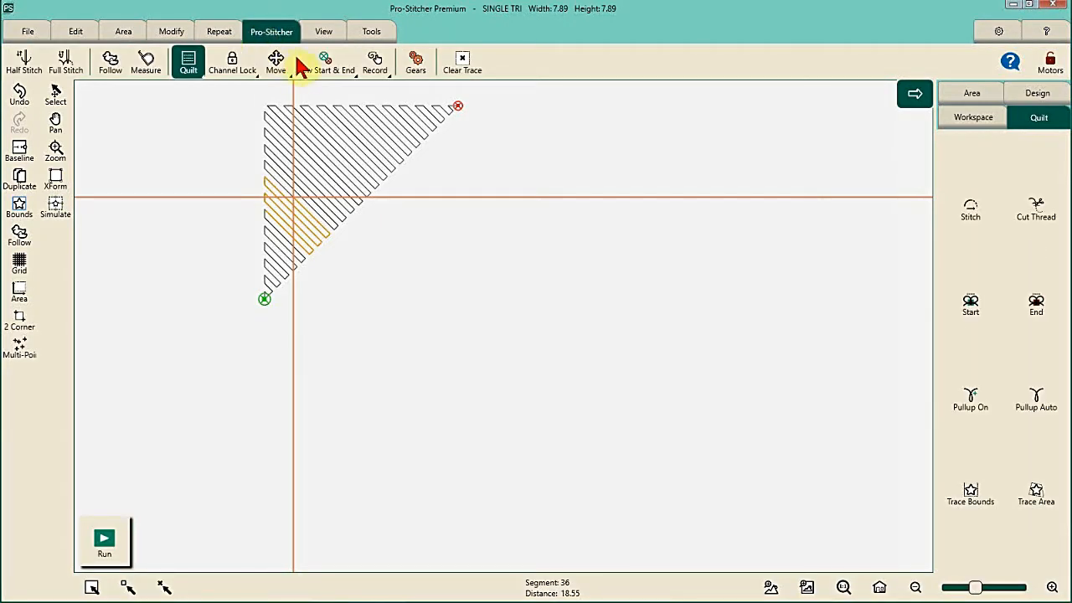
pyautogui.click(326, 64)
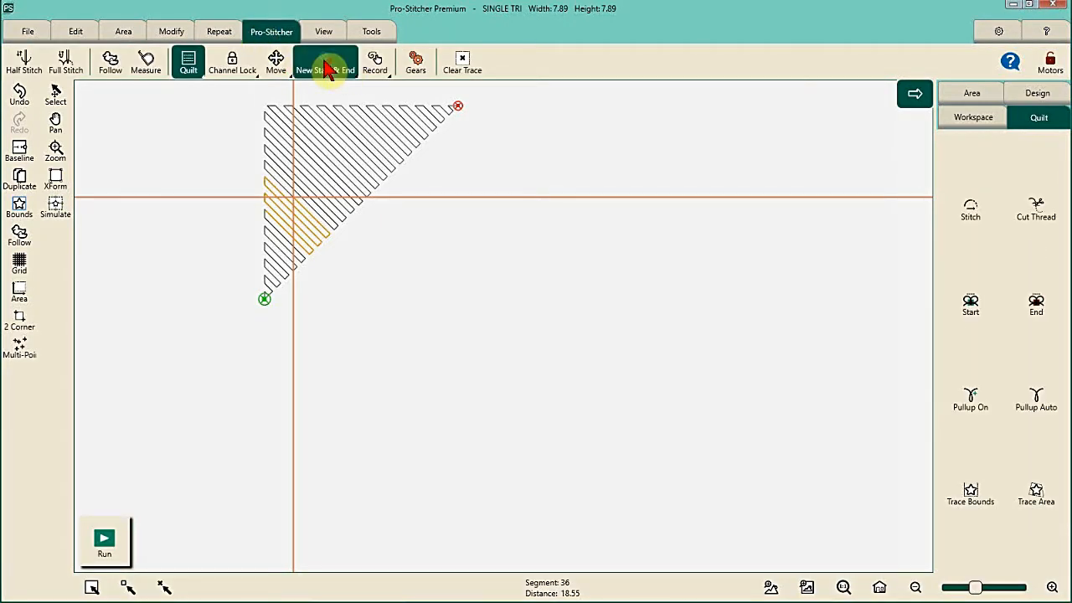
# Step: Simulate the machine position partway up the triangle's diagonal edge and automatically set the design's new start point there
pyautogui.click(55, 209)
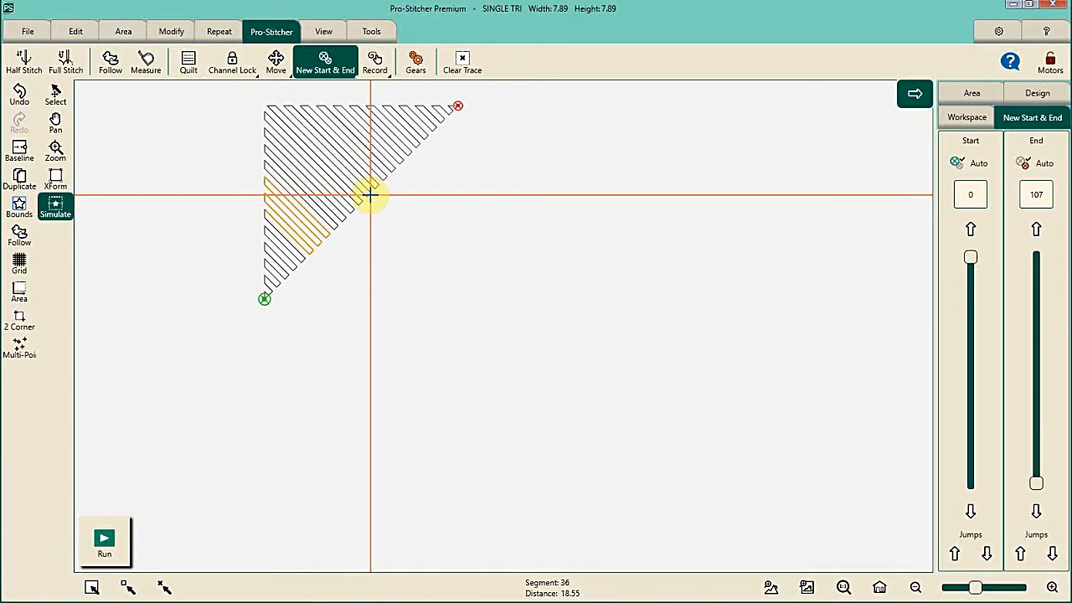
pyautogui.click(317, 149)
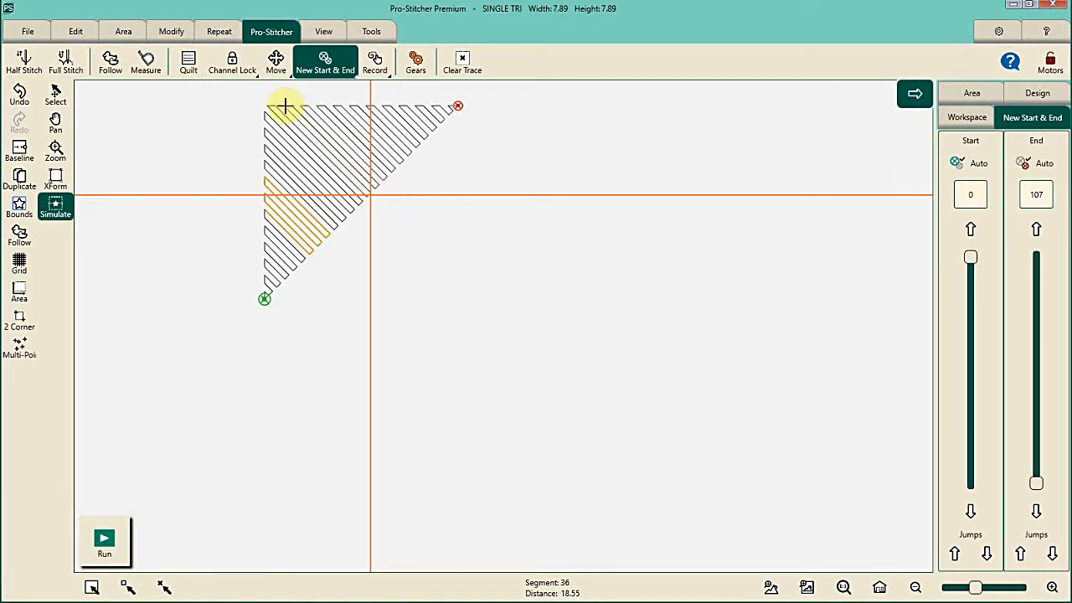
pyautogui.click(311, 137)
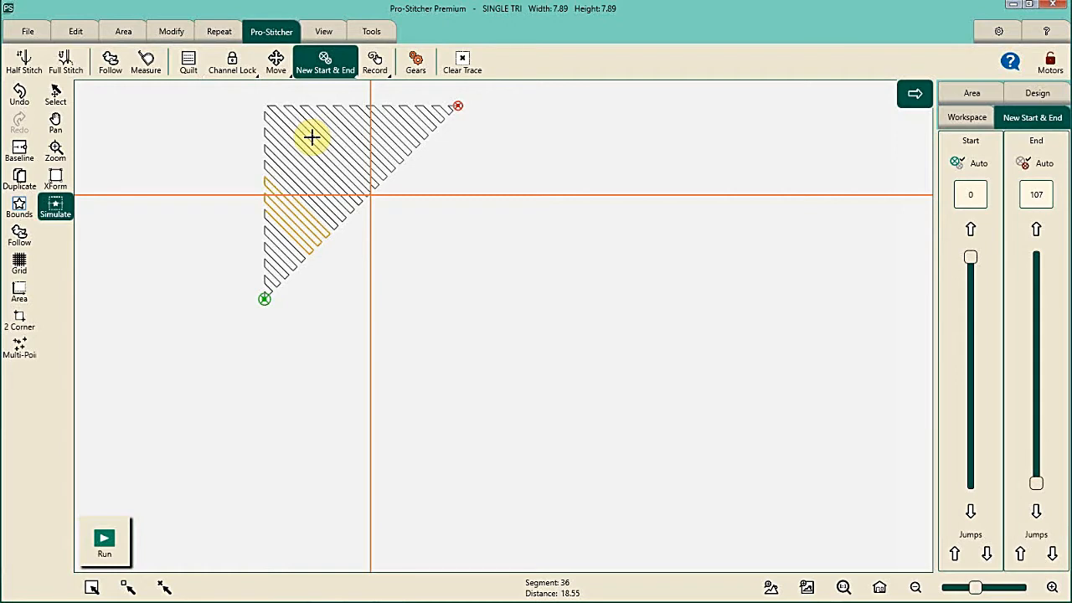
pyautogui.click(374, 197)
pyautogui.click(374, 197)
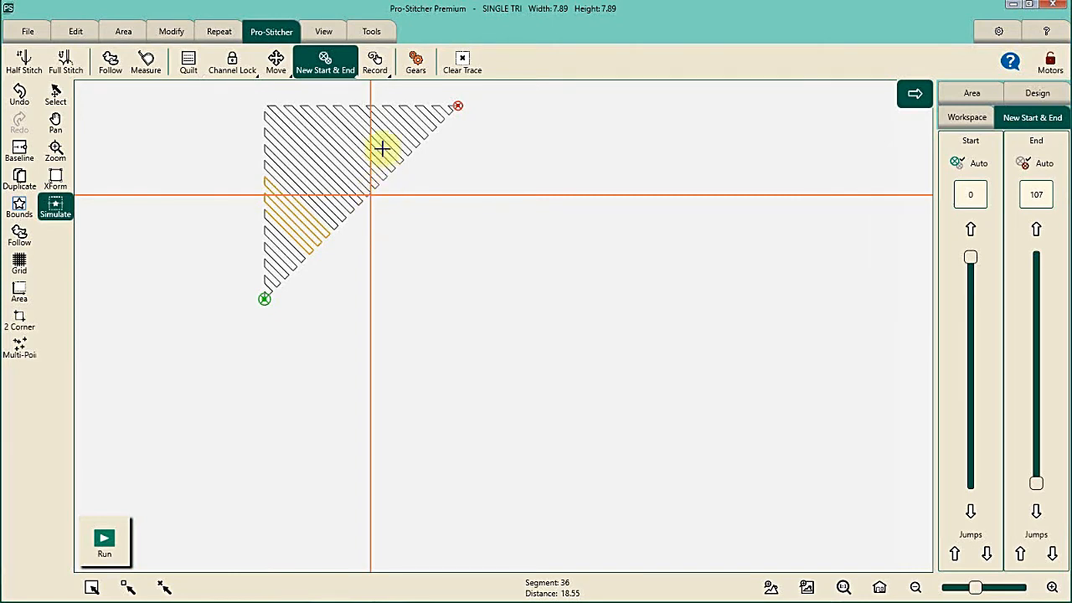
pyautogui.click(327, 61)
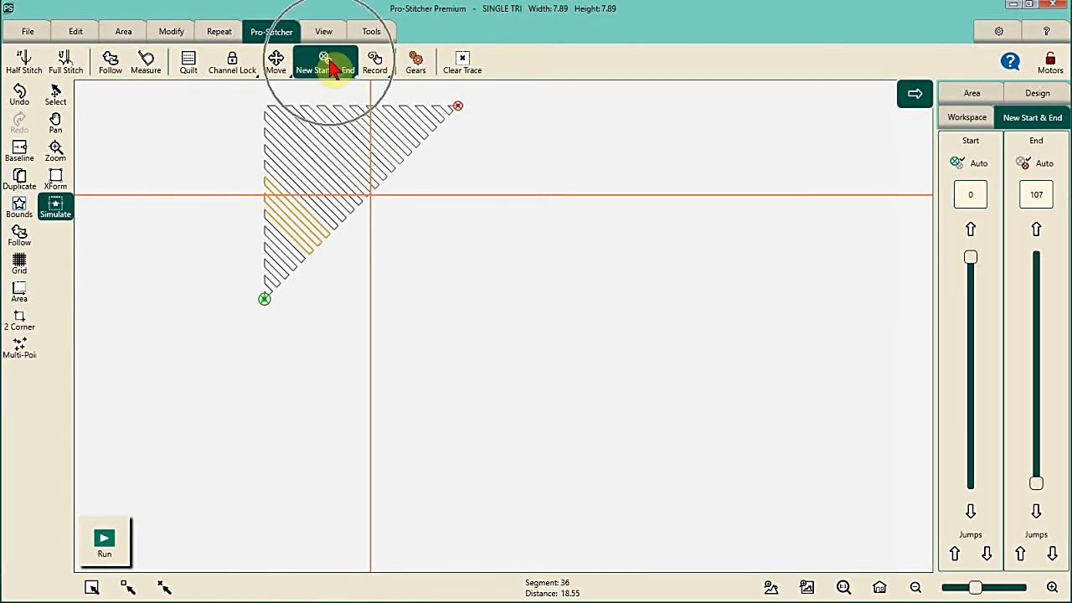
pyautogui.click(969, 168)
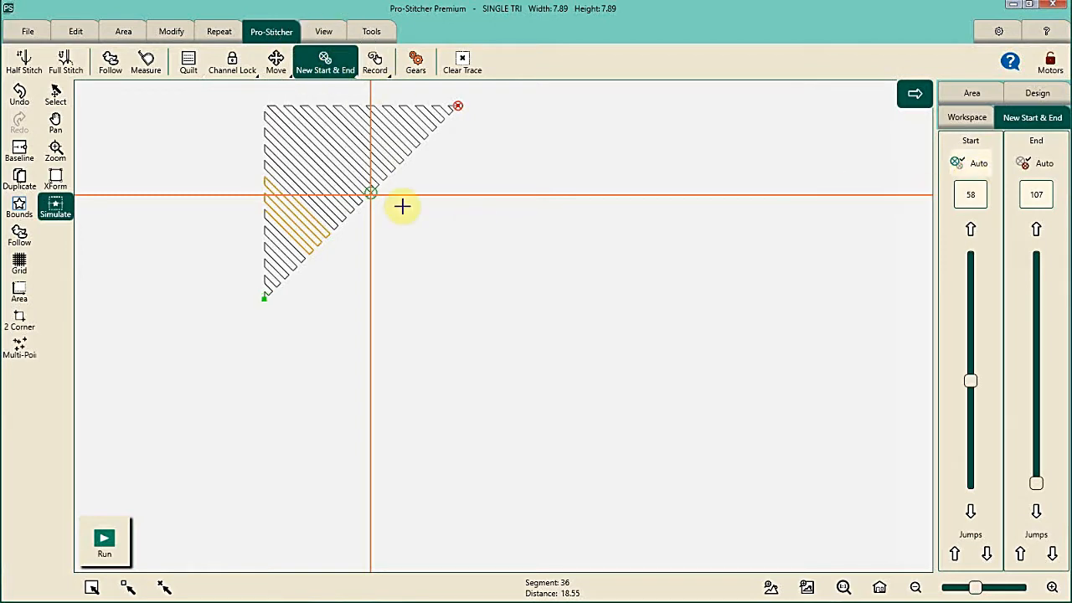
# Step: Start a run of SINGLE TRI and set the stitch mode to Normal and Pullup to On in the quilt settings
pyautogui.click(105, 555)
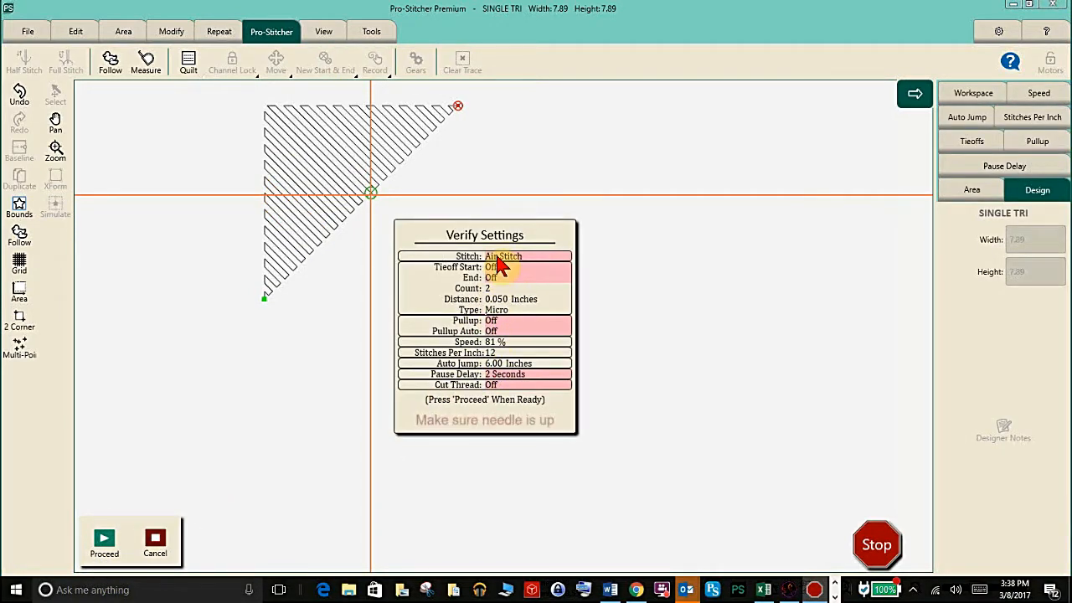
pyautogui.press('ctrl')
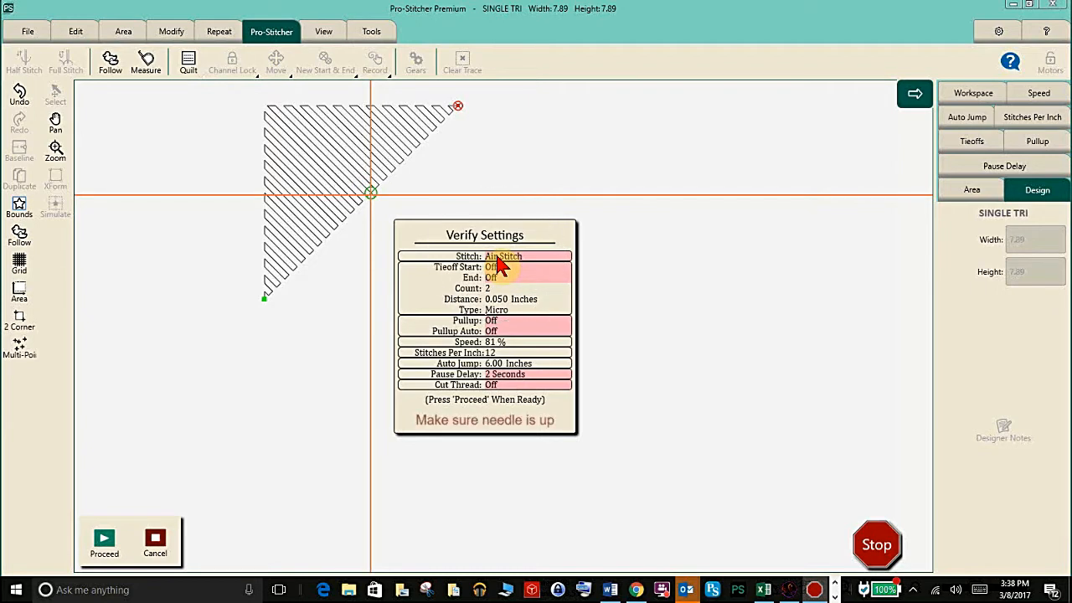
pyautogui.click(192, 65)
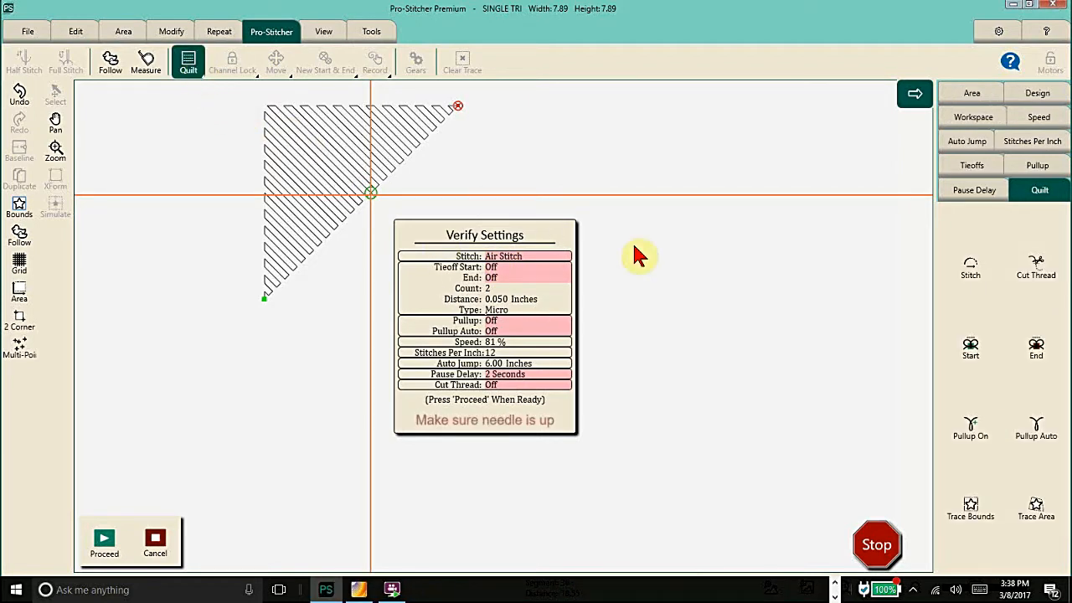
pyautogui.click(974, 439)
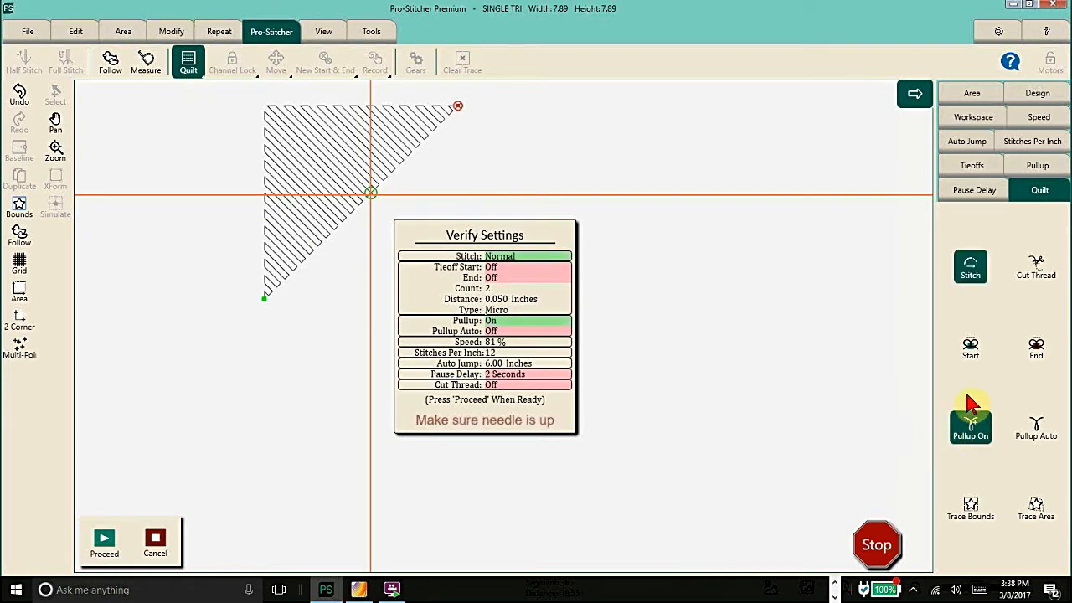
pyautogui.click(972, 354)
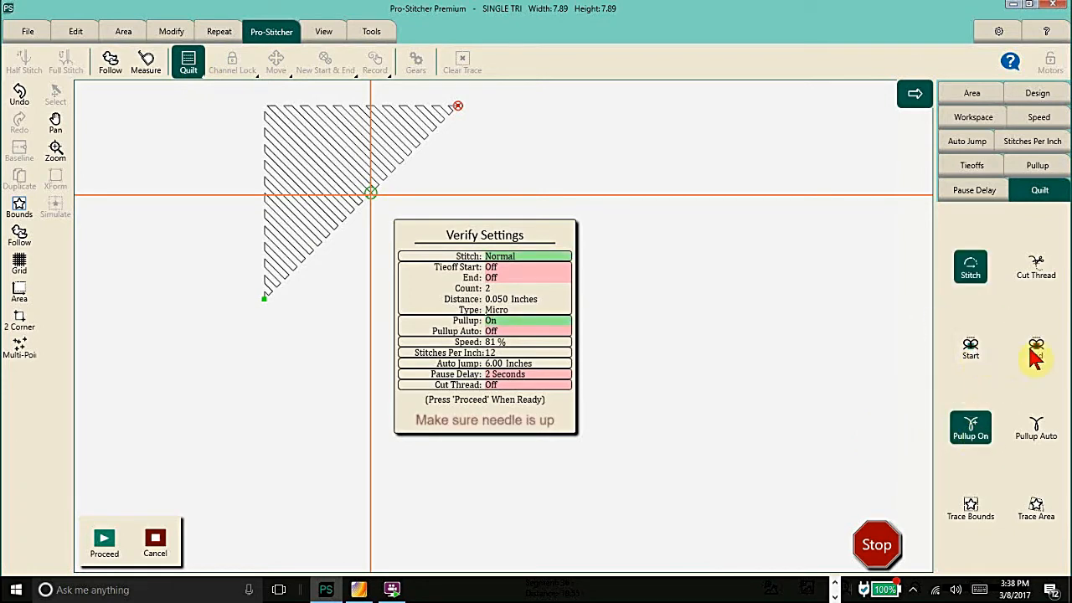
pyautogui.click(971, 279)
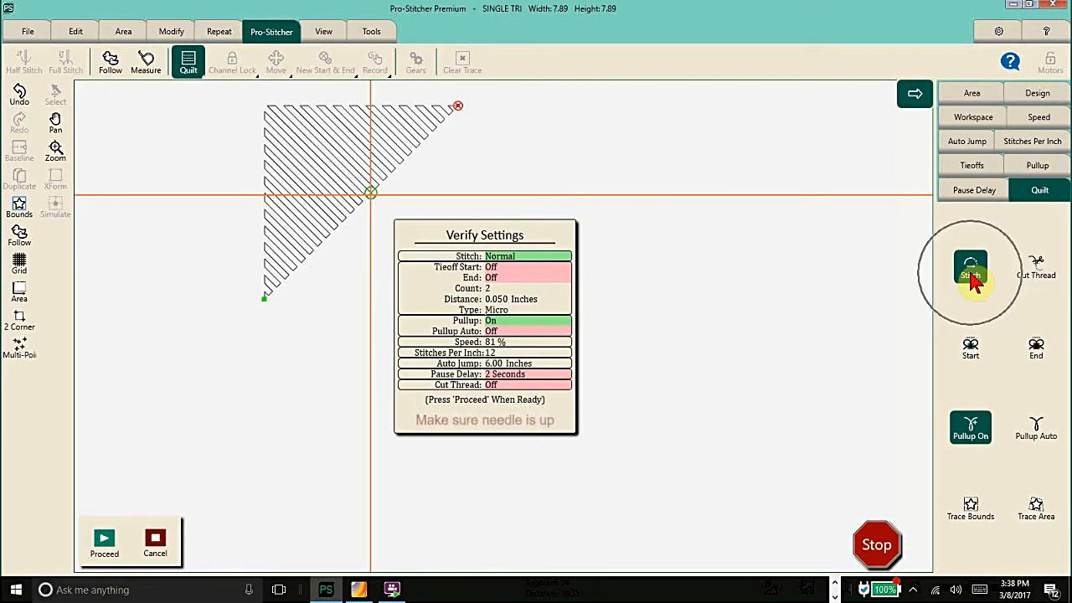
# Step: Proceed with the run, resume past the pullup pause, and stitch from the new start point to the triangle's end point
pyautogui.click(116, 530)
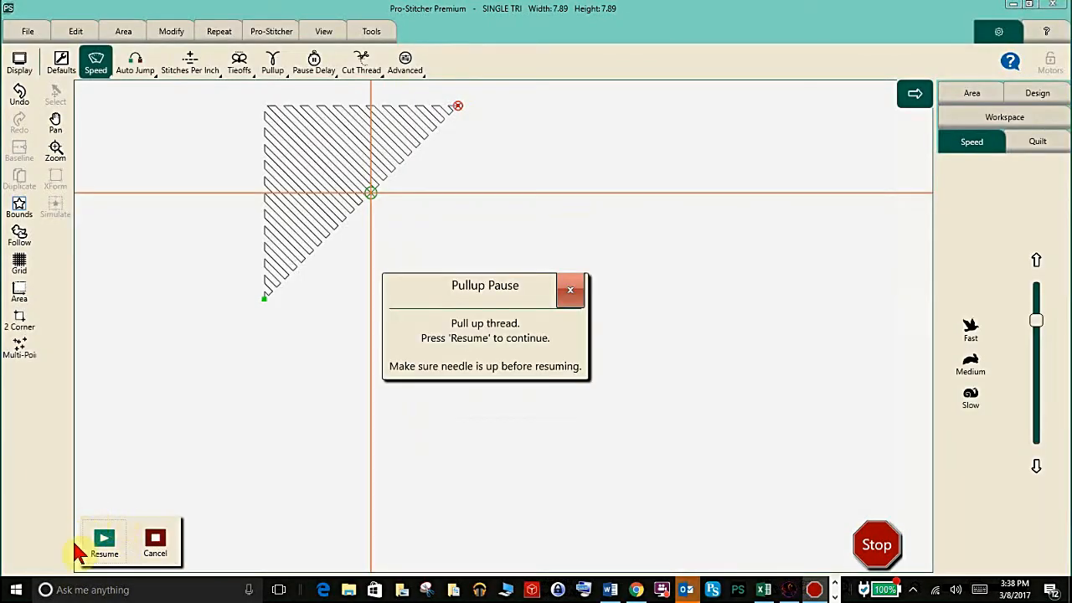
pyautogui.click(102, 541)
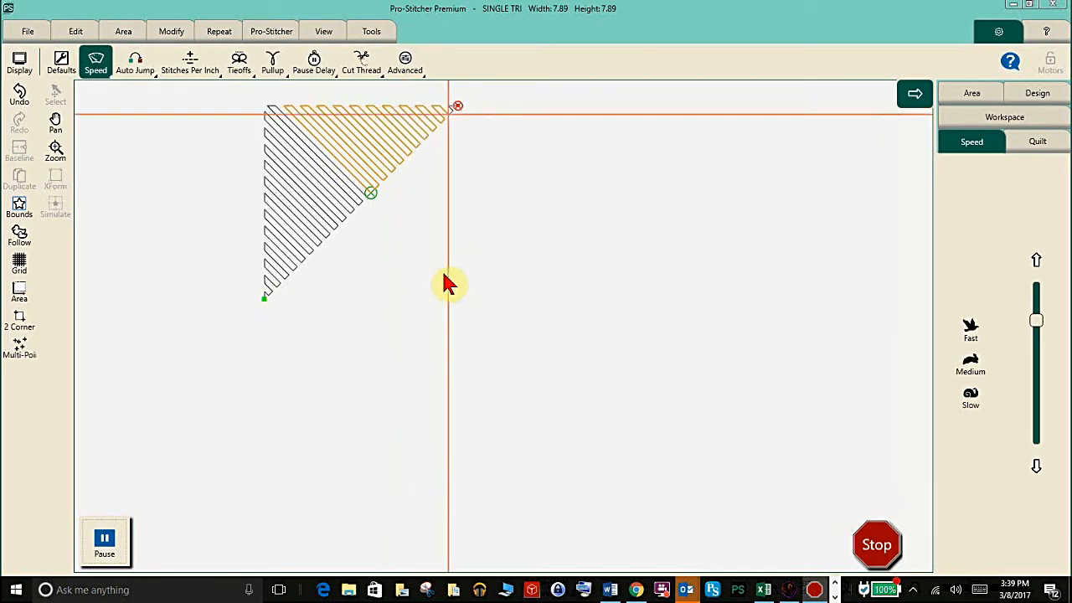
pyautogui.click(879, 544)
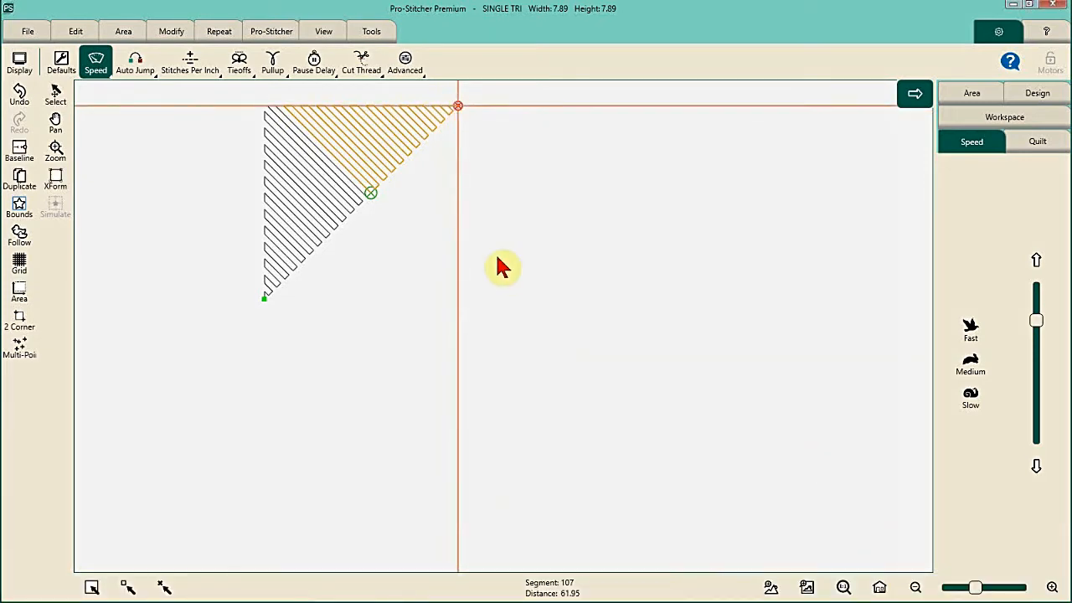
# Step: Close SINGLE TRI and everything else in the workspace, and open the Merged Group 54 ANS design
pyautogui.click(30, 36)
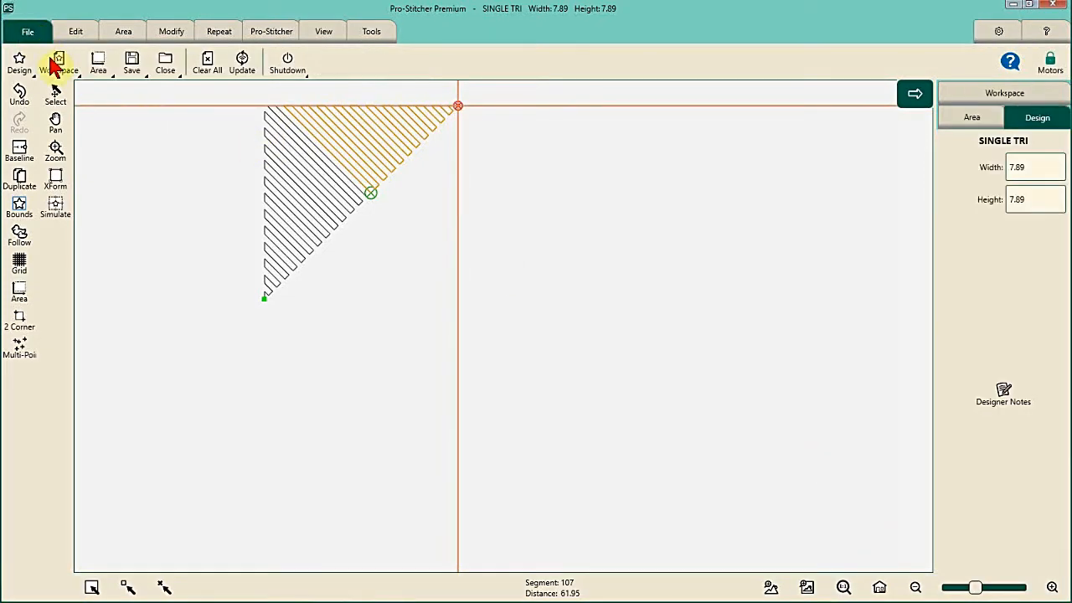
pyautogui.click(164, 66)
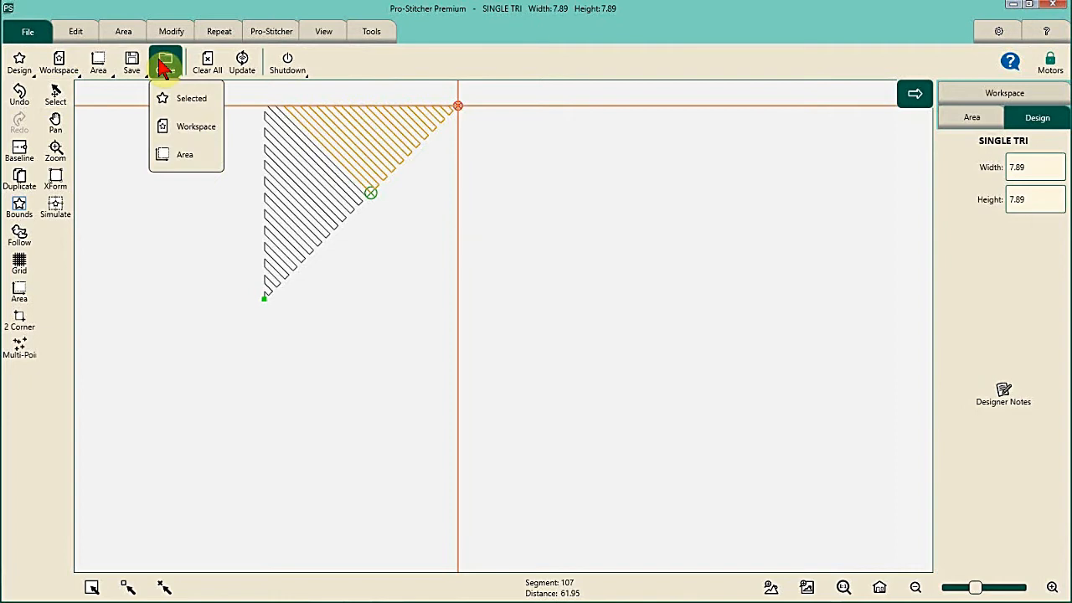
pyautogui.click(184, 98)
pyautogui.click(25, 67)
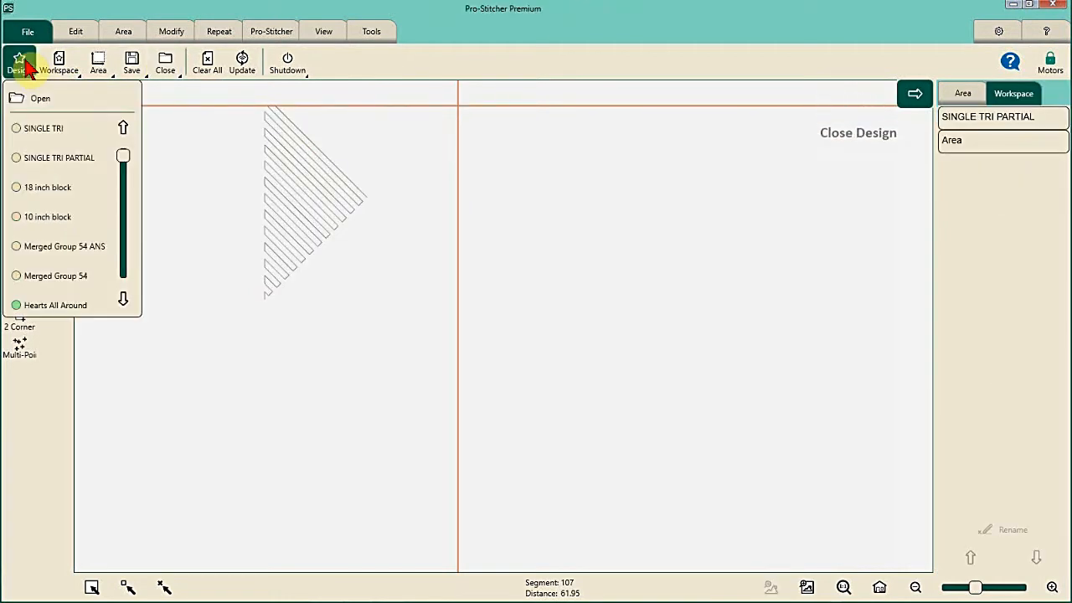
pyautogui.click(207, 67)
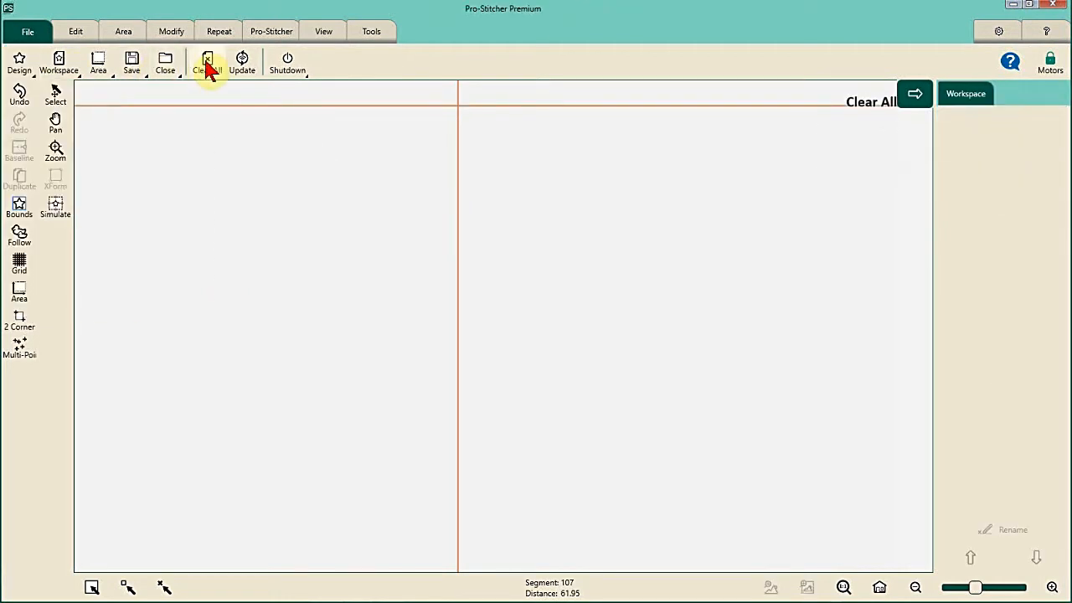
pyautogui.click(19, 63)
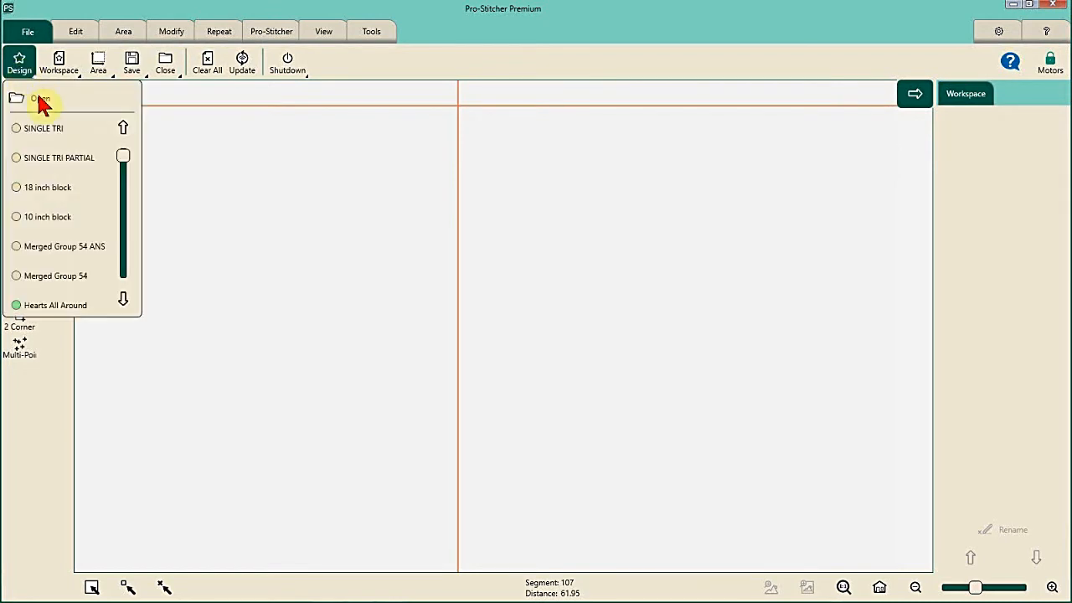
pyautogui.click(58, 246)
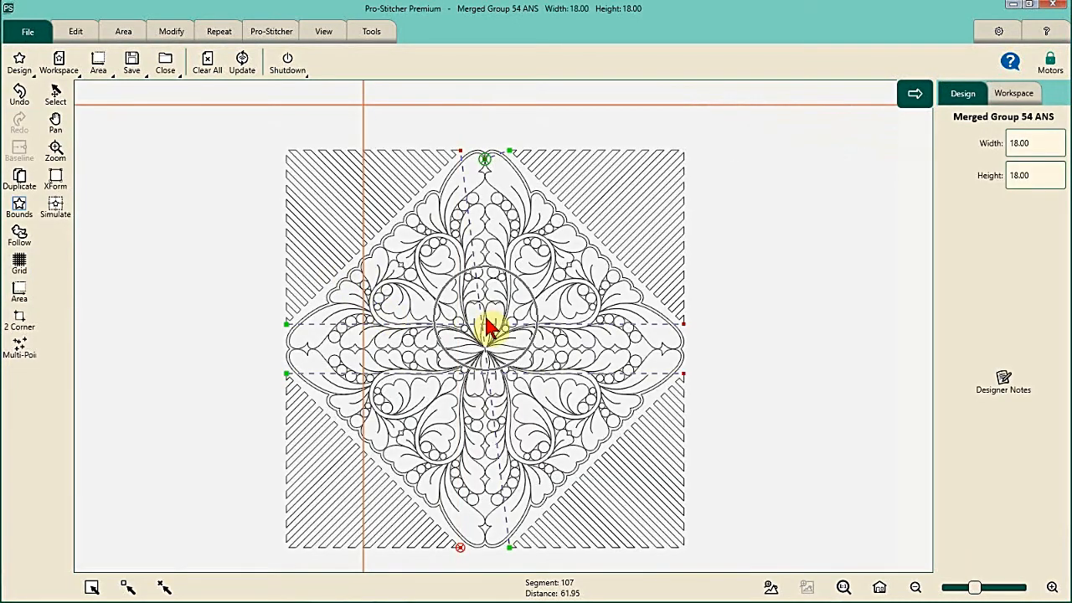